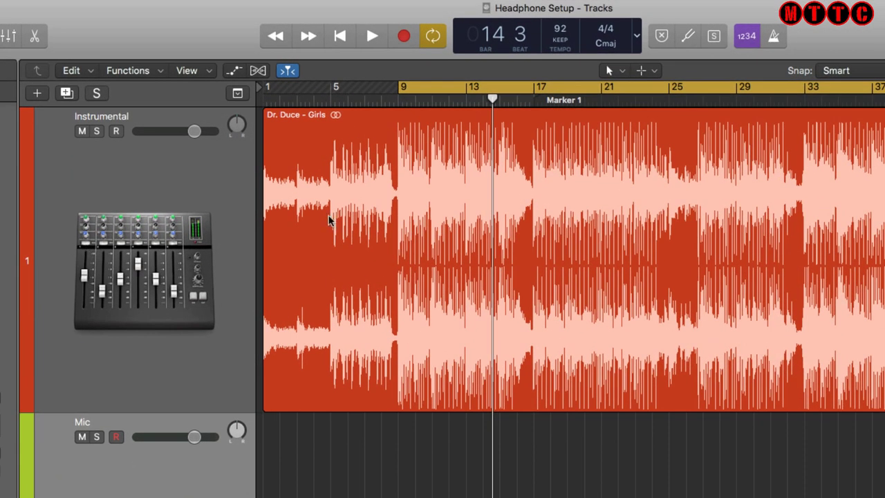
Check which input and output devices are assigned in the audio preferences
{"action": "left_click", "coordinate": [142, 246]}
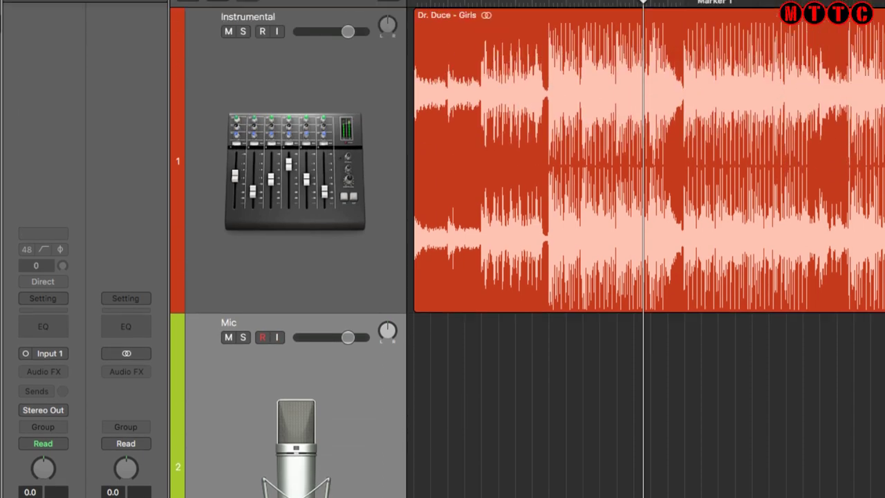
{"action": "left_click", "coordinate": [81, 8]}
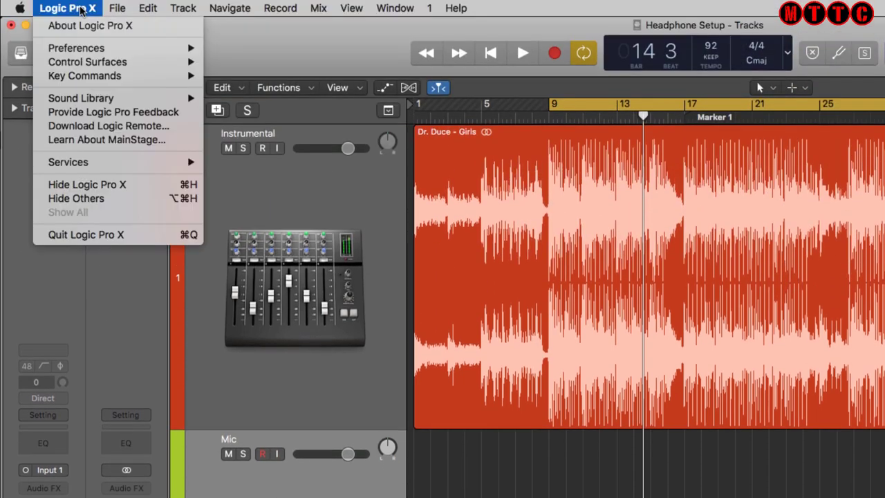
{"action": "mouse_move", "coordinate": [103, 48]}
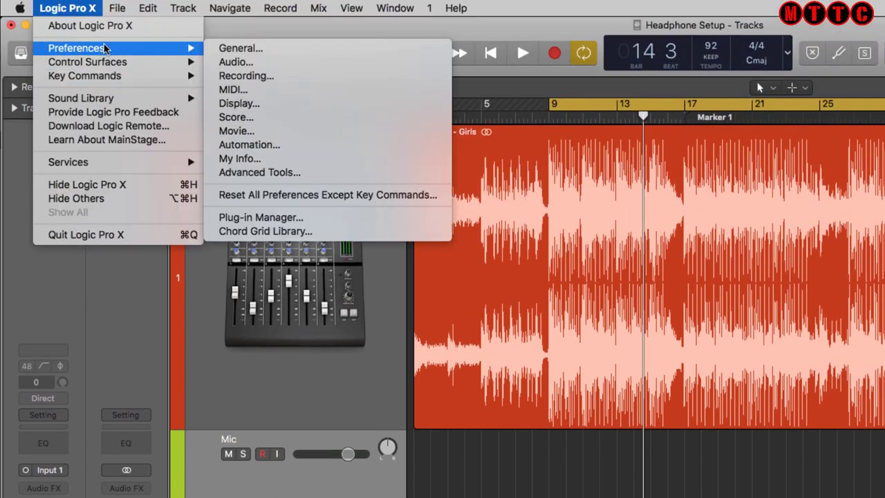
{"action": "left_click", "coordinate": [247, 62]}
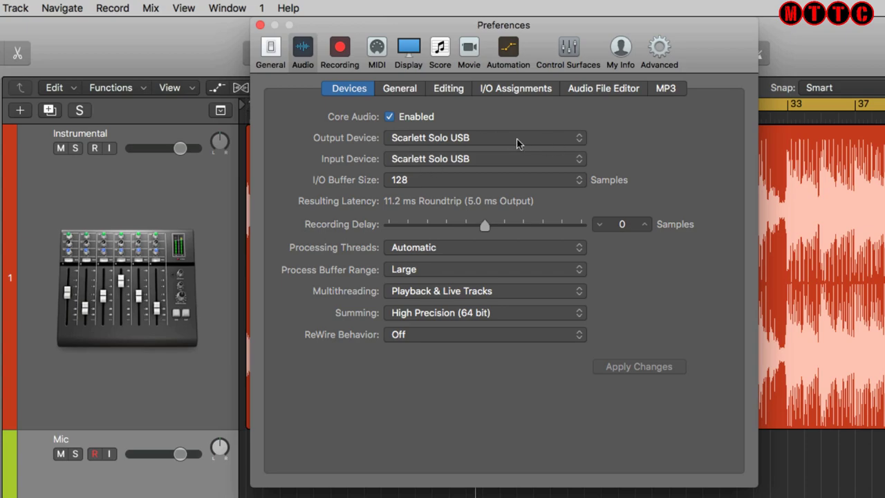
{"action": "left_click", "coordinate": [259, 26]}
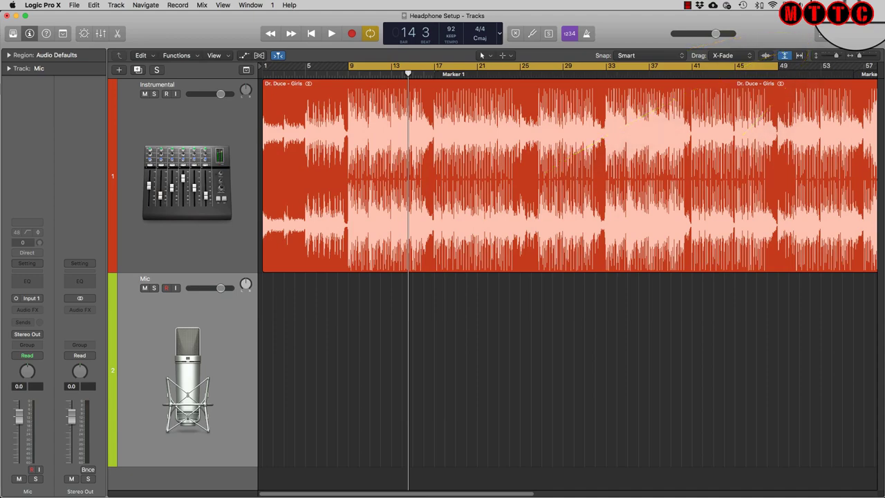
Switch to Audio MIDI Setup and move its Audio Devices window into clear view
{"action": "key", "text": "super+space"}
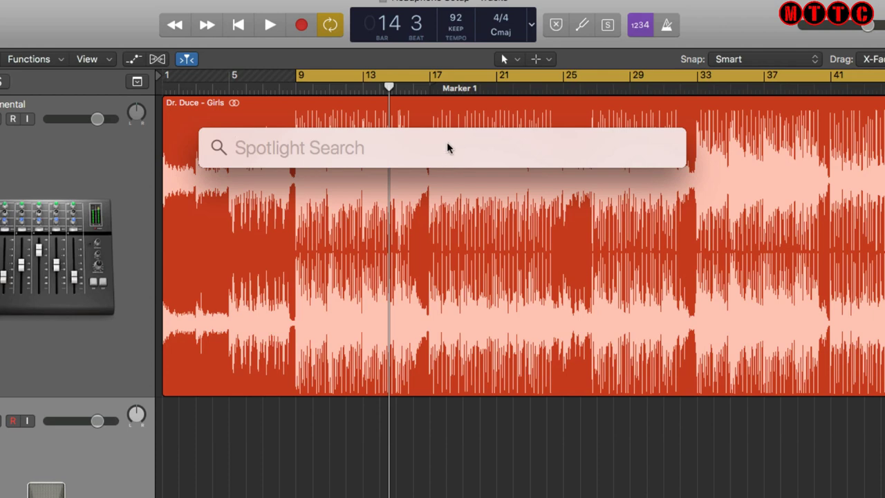
{"action": "type", "text": "audio"}
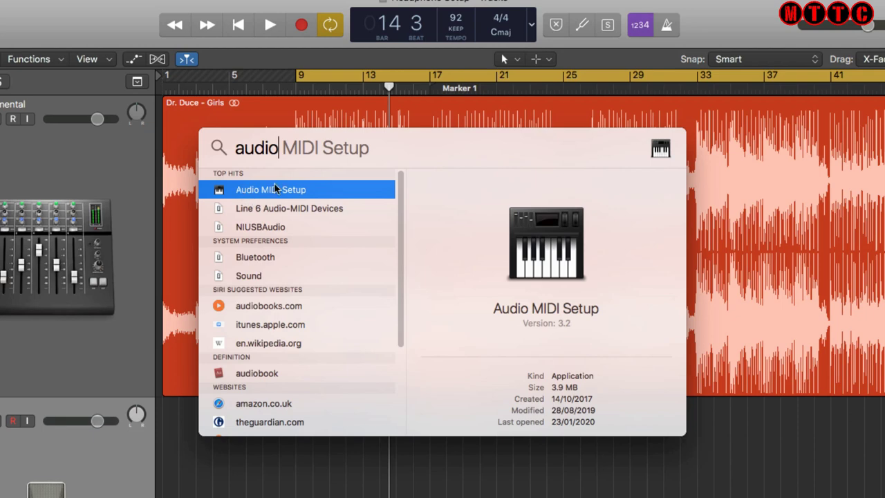
{"action": "key", "text": "super+a"}
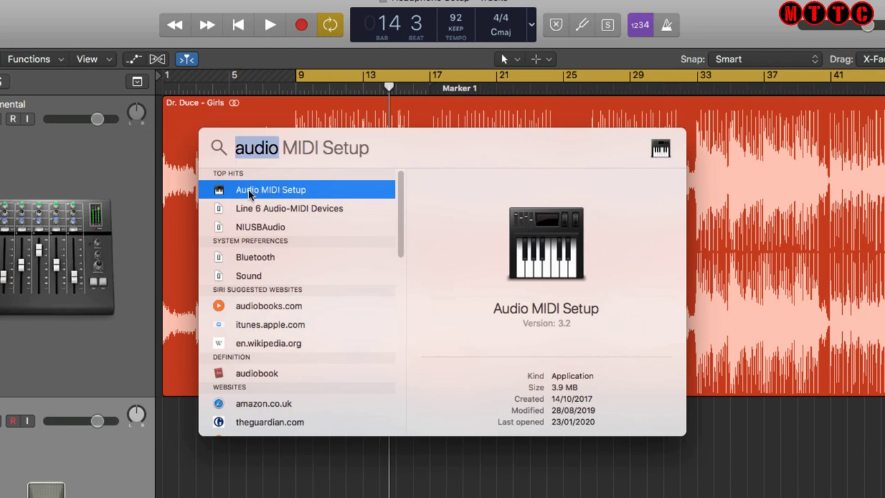
{"action": "double_click", "coordinate": [250, 194]}
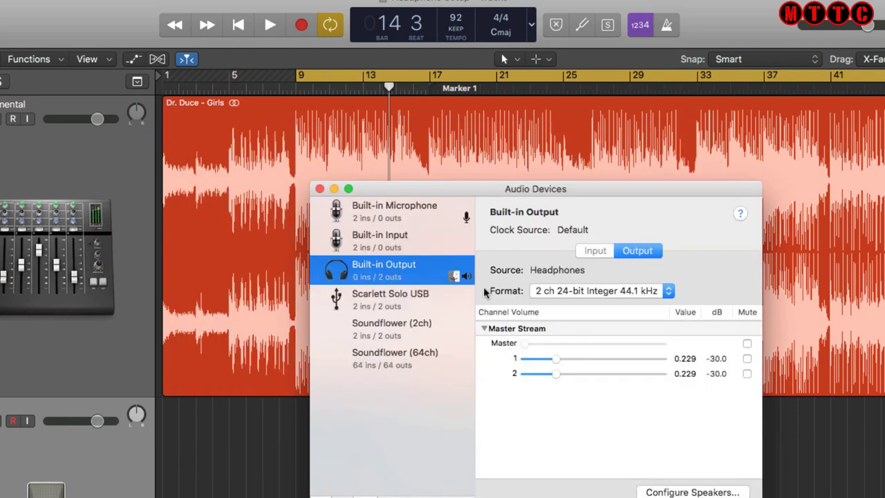
{"action": "left_click_drag", "start_coordinate": [431, 193], "coordinate": [387, 308]}
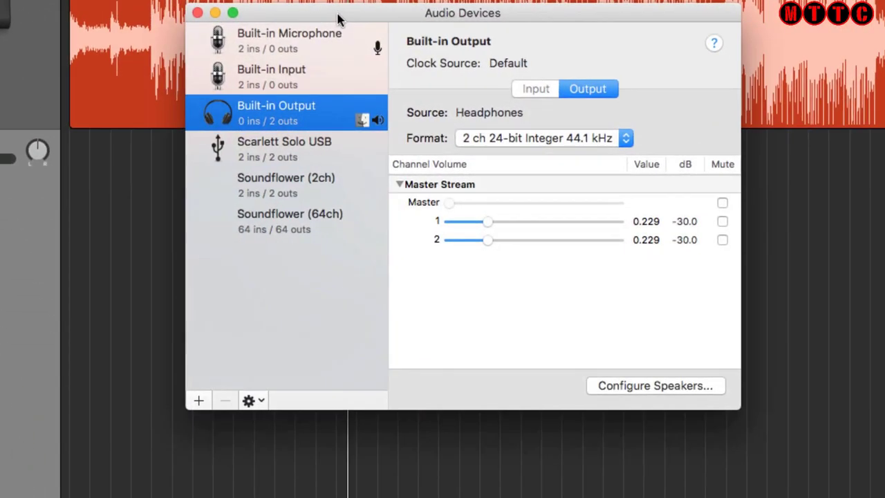
{"action": "left_click_drag", "start_coordinate": [337, 19], "coordinate": [339, 22]}
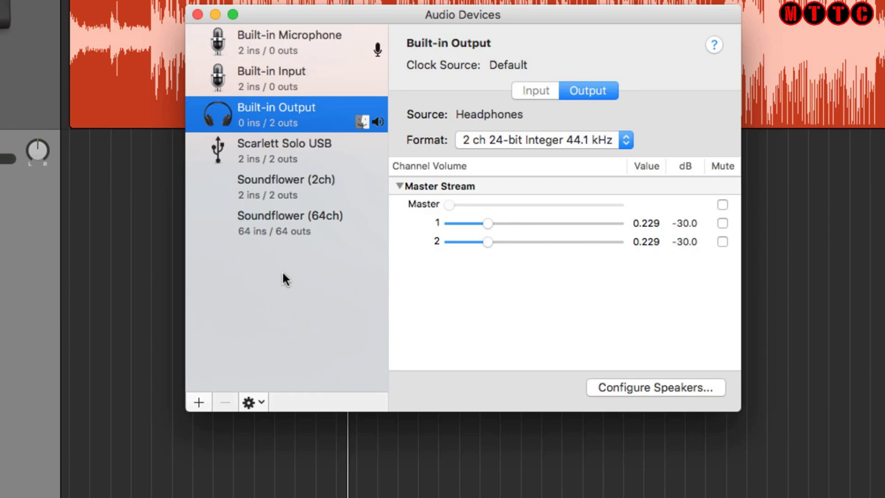
Create an aggregate device combining Scarlett Solo USB first and Built-in Output second
{"action": "left_click", "coordinate": [198, 402]}
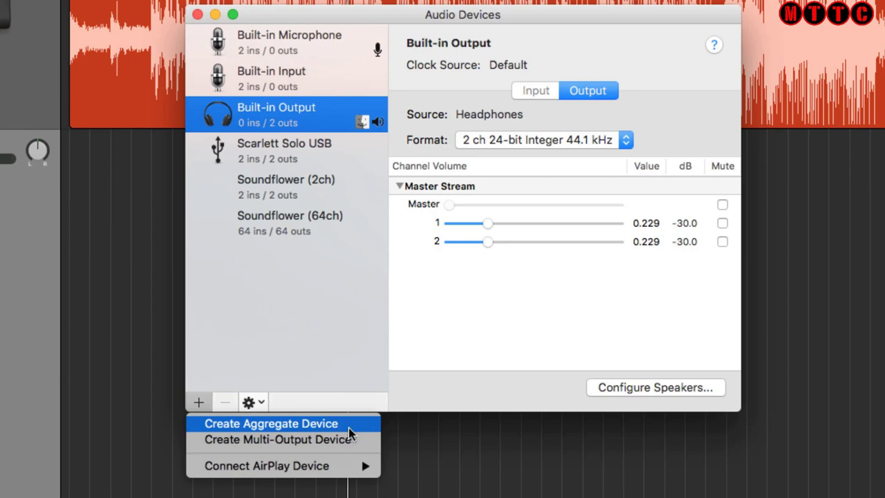
{"action": "left_click", "coordinate": [349, 426]}
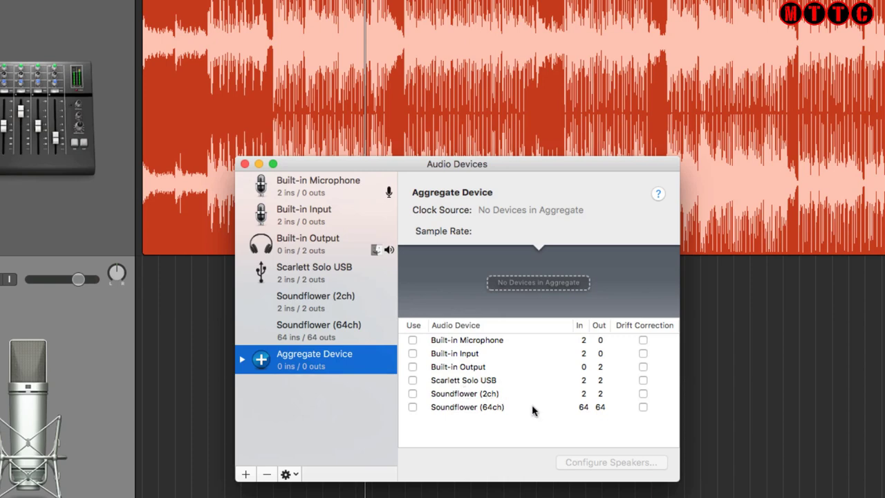
{"action": "left_click", "coordinate": [413, 382]}
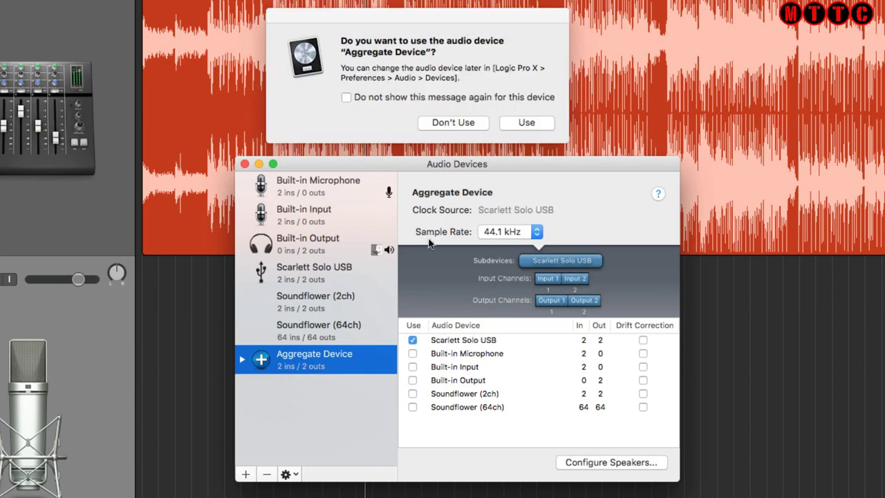
{"action": "left_click", "coordinate": [413, 380]}
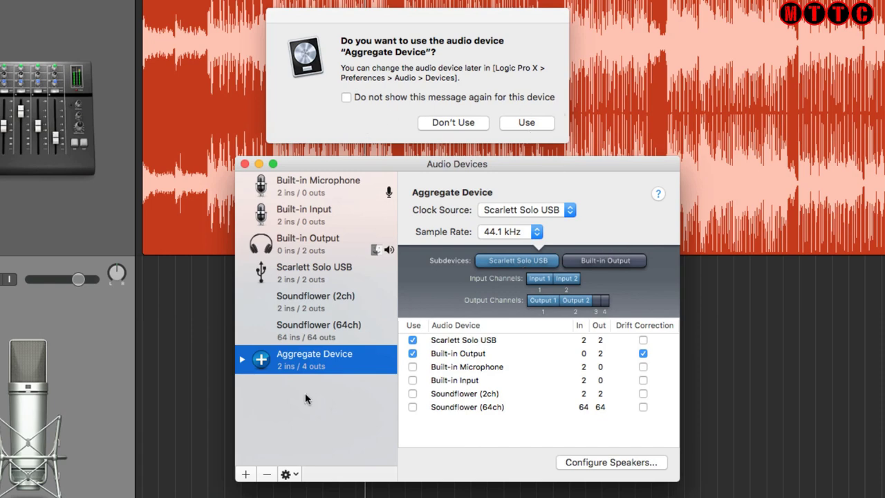
Rename the new aggregate device as Solo + Built In
{"action": "double_click", "coordinate": [301, 356]}
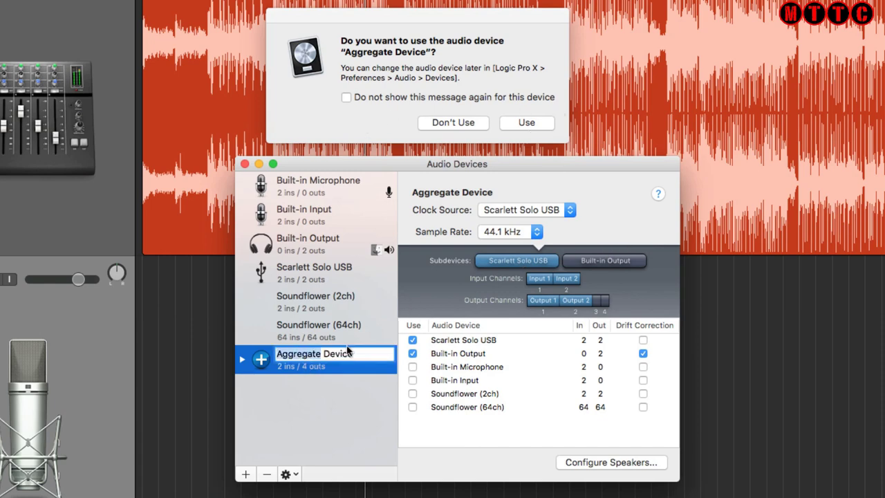
{"action": "type", "text": "Solo + Builyt"}
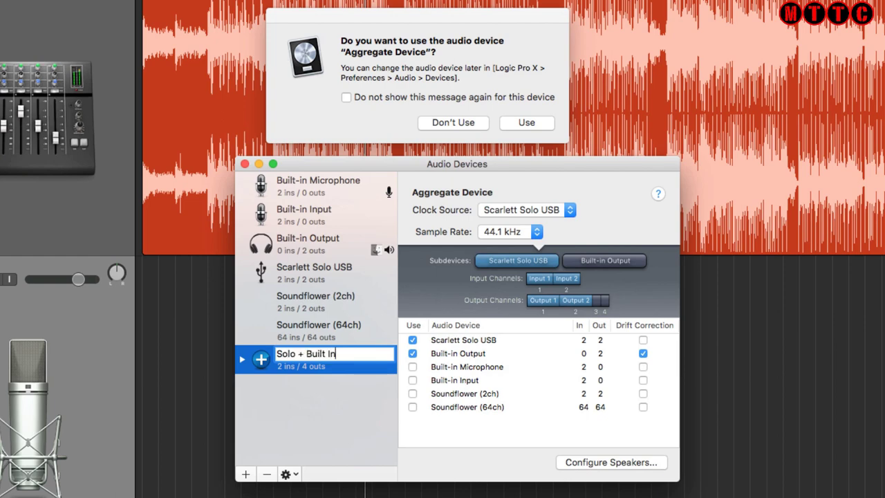
{"action": "key", "text": "Return"}
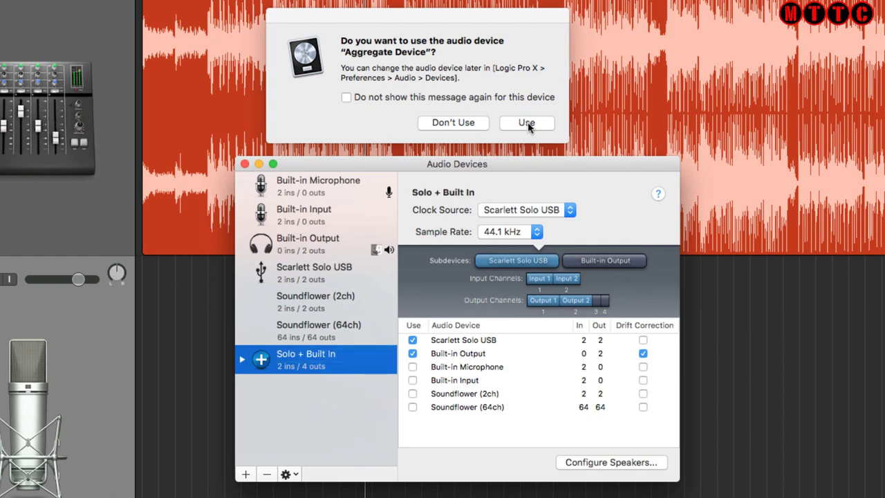
Accept the aggregate device for use in Logic Pro X and keep its sample rate at 44.1 kHz
{"action": "left_click", "coordinate": [526, 123]}
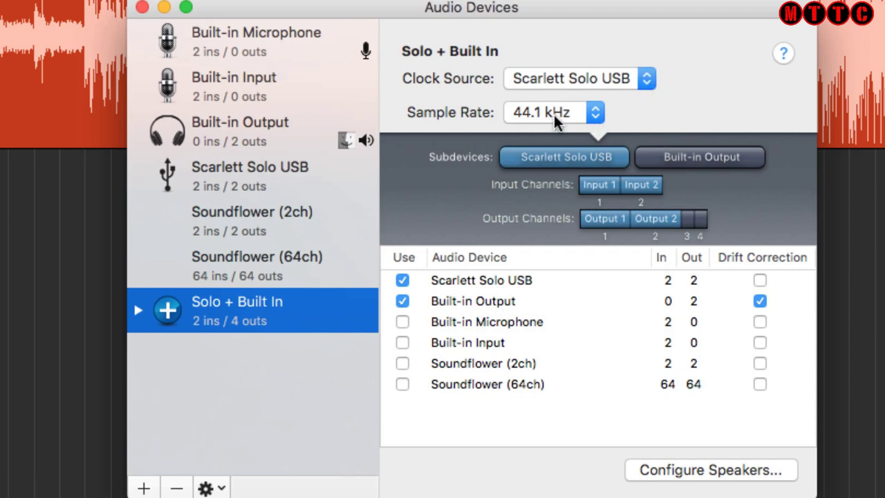
{"action": "left_click", "coordinate": [592, 112]}
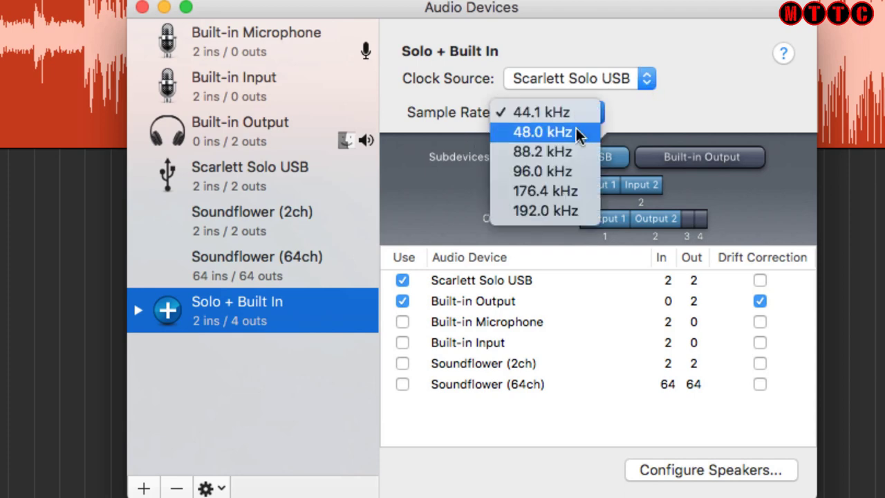
{"action": "left_click", "coordinate": [585, 111]}
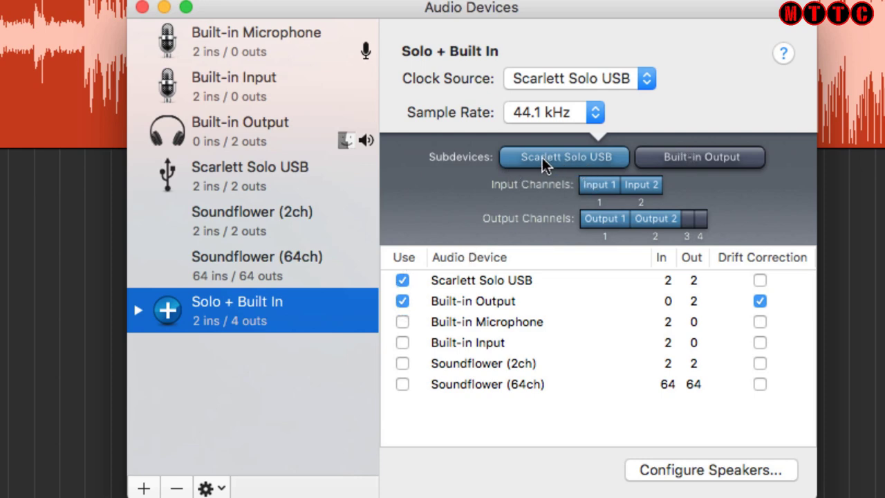
Try placing Built-in Output ahead of Scarlett Solo USB in the subdevice order, and restore Scarlett Solo USB to first place
{"action": "left_click_drag", "start_coordinate": [680, 157], "coordinate": [493, 160]}
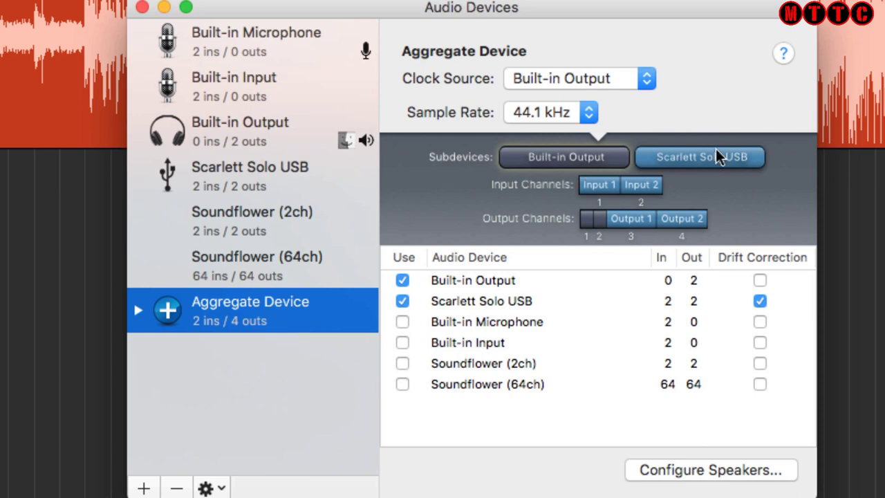
{"action": "left_click", "coordinate": [537, 157]}
{"action": "left_click_drag", "start_coordinate": [536, 158], "coordinate": [770, 154]}
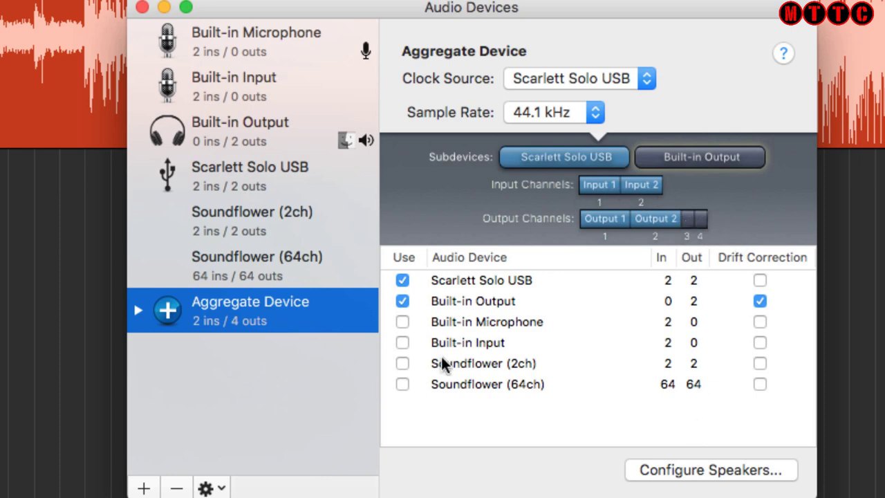
Return to Logic Pro X and apply Aggregate Device as the output device in the audio preferences
{"action": "left_click", "coordinate": [143, 7]}
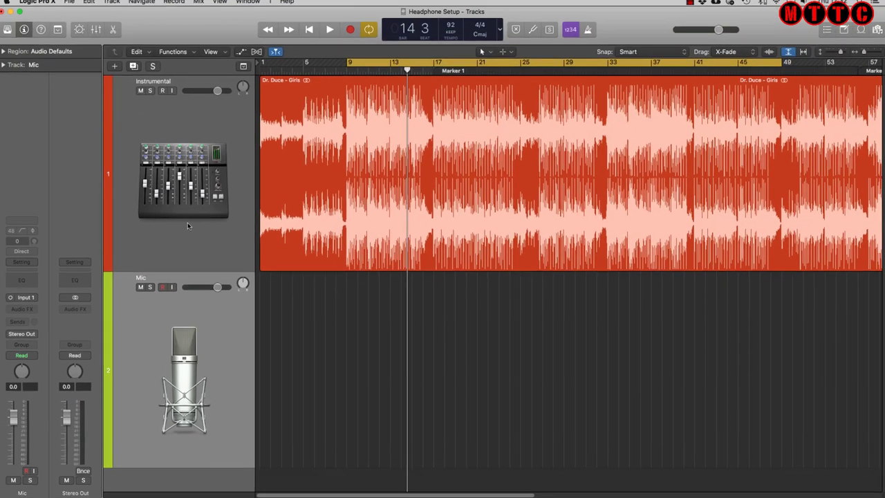
{"action": "left_click", "coordinate": [187, 222]}
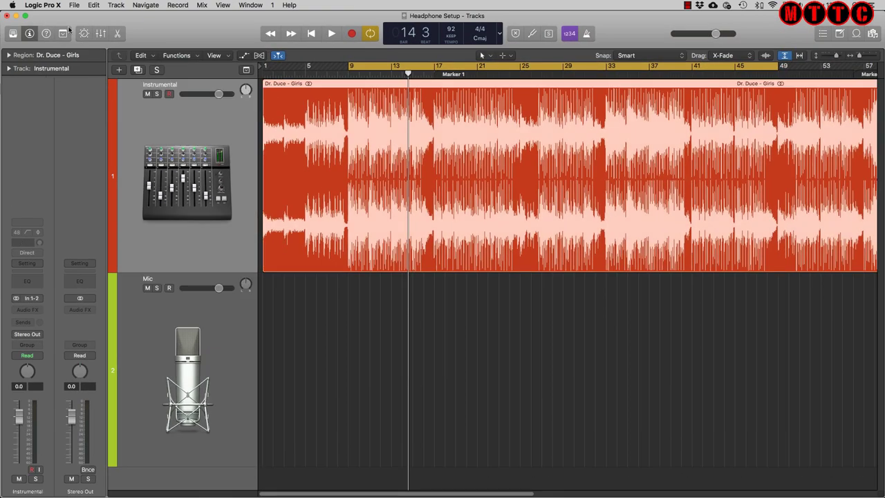
{"action": "left_click", "coordinate": [44, 5]}
{"action": "mouse_move", "coordinate": [58, 33]}
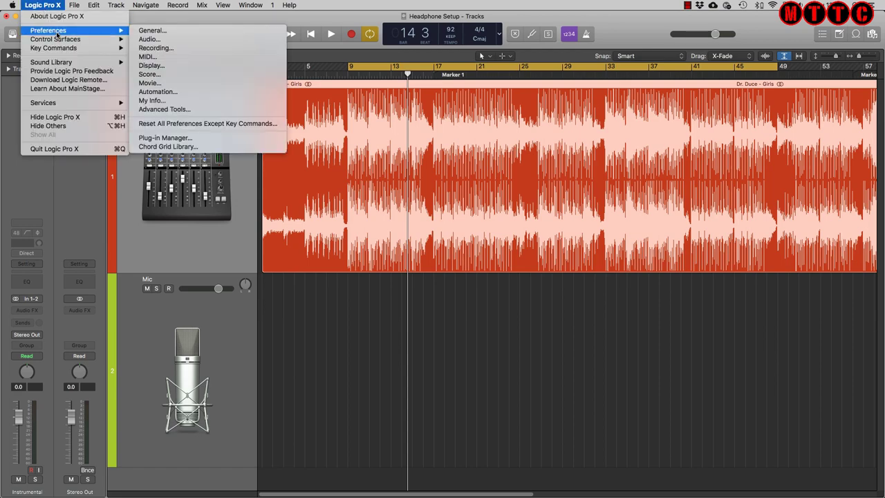
{"action": "left_click", "coordinate": [149, 39]}
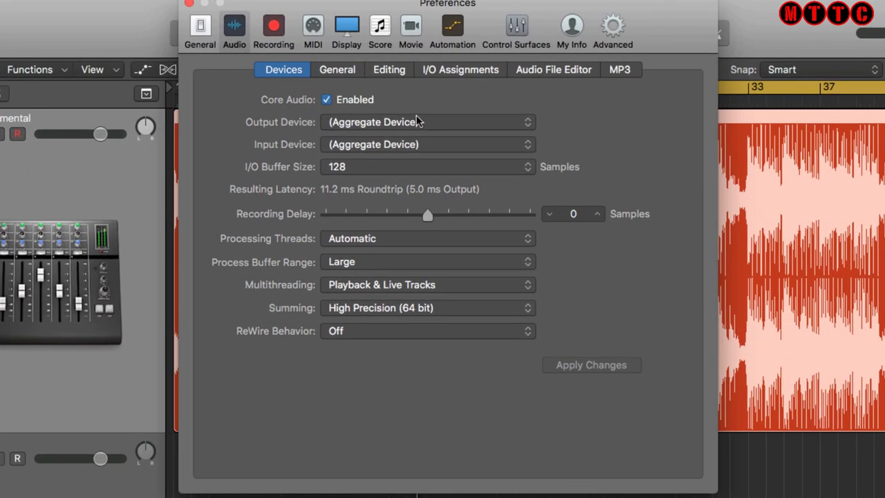
{"action": "left_click", "coordinate": [416, 121]}
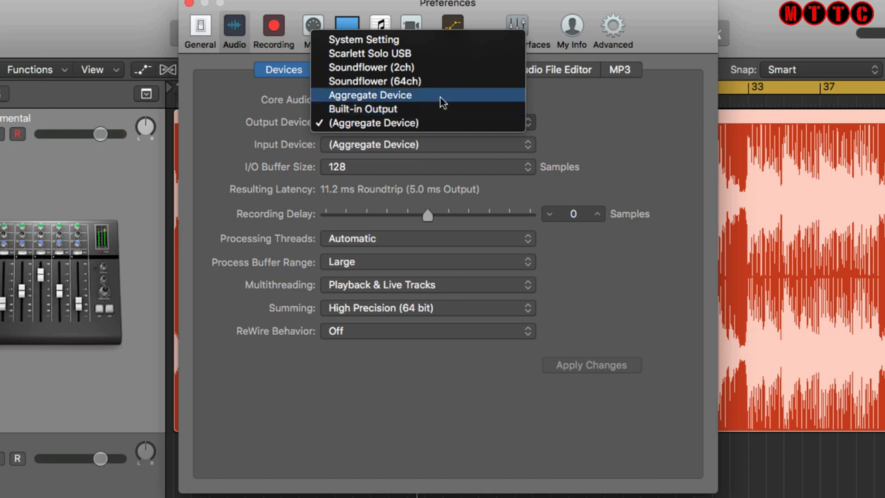
{"action": "left_click", "coordinate": [440, 96]}
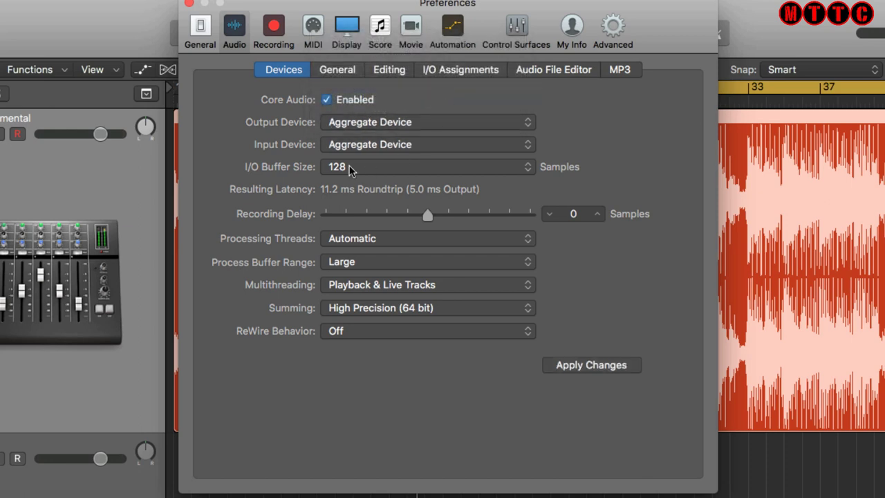
{"action": "left_click", "coordinate": [600, 365]}
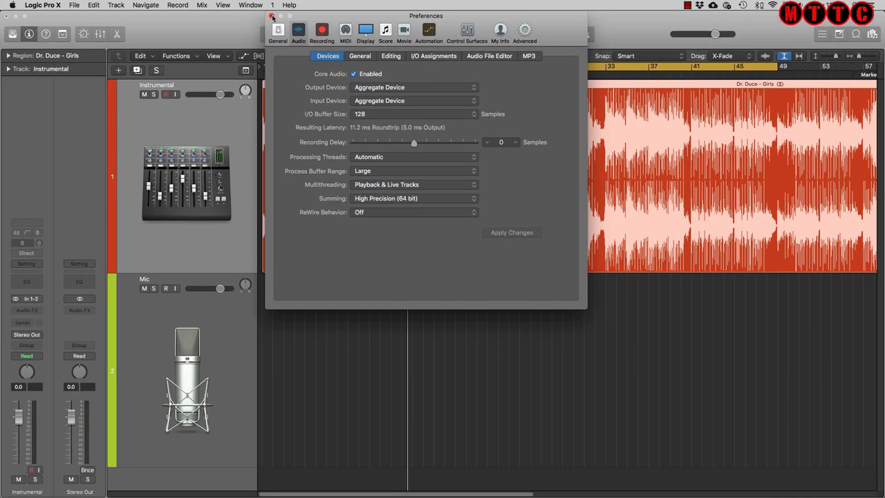
{"action": "left_click", "coordinate": [189, 2]}
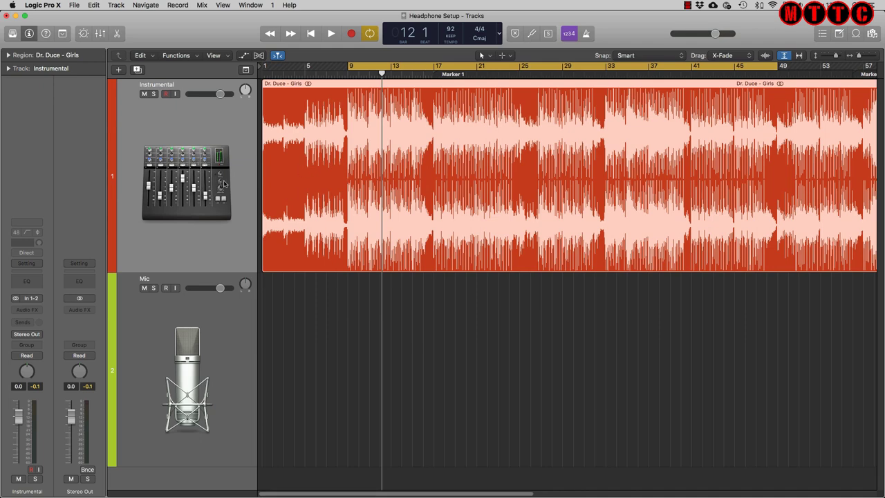
Examine the Instrumental, Mic and Stereo Out channel strips and their output routing in the mixer
{"action": "key", "text": "x"}
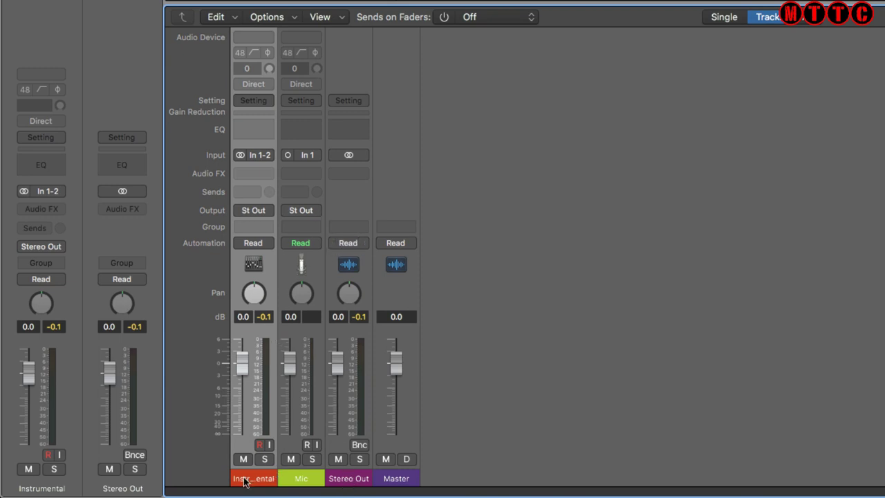
{"action": "left_click", "coordinate": [297, 478]}
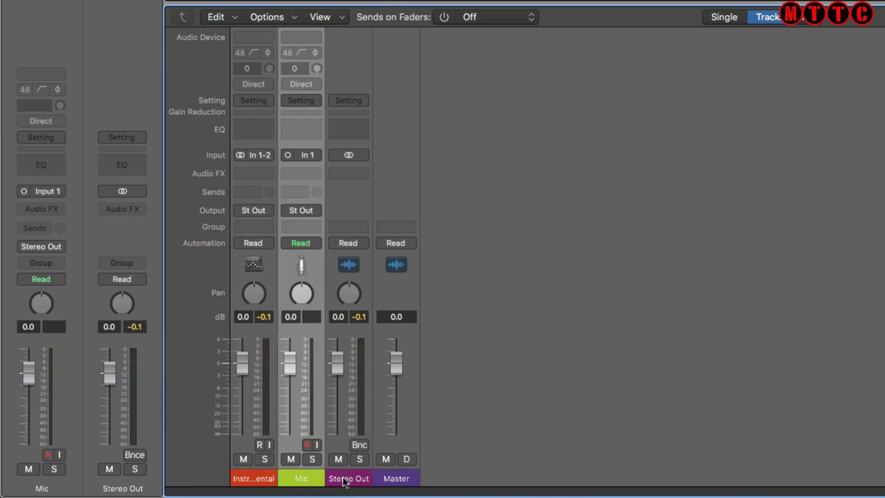
{"action": "left_click", "coordinate": [342, 479]}
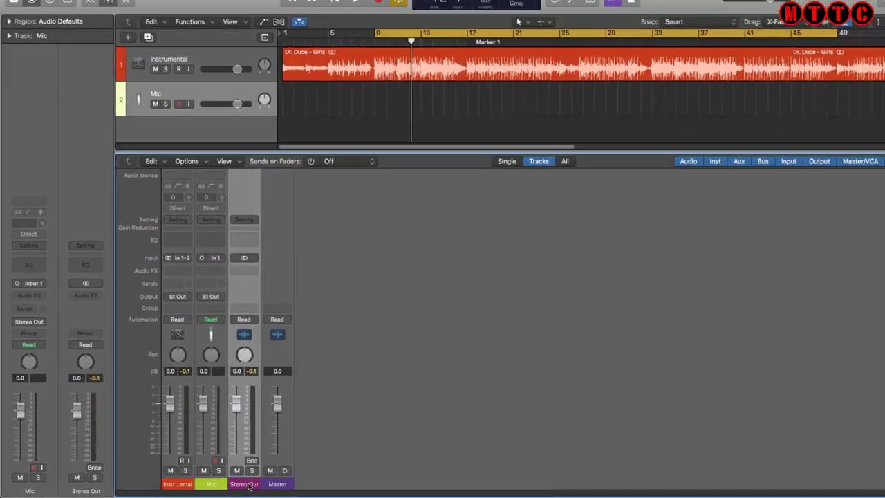
{"action": "key", "text": "x"}
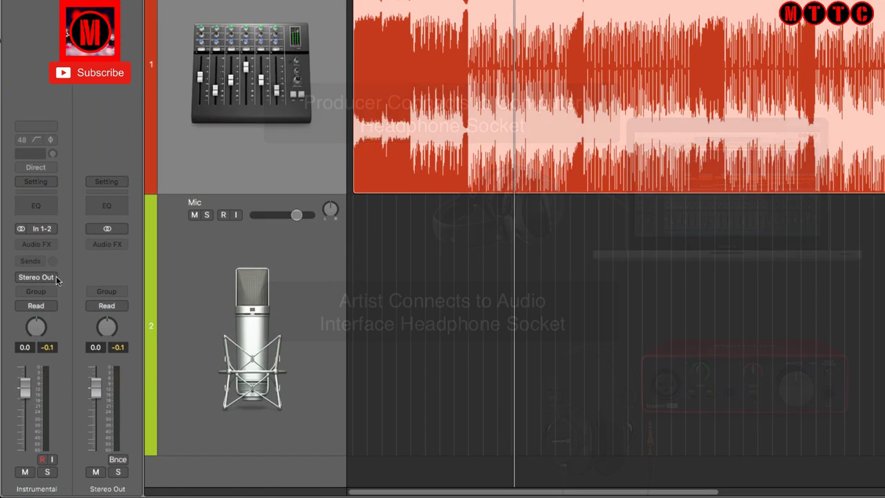
Add a Bus 32 send to the Instrumental channel, make it Pre Fader, and lower the channel fader to about -0.6 dB
{"action": "left_click", "coordinate": [43, 262]}
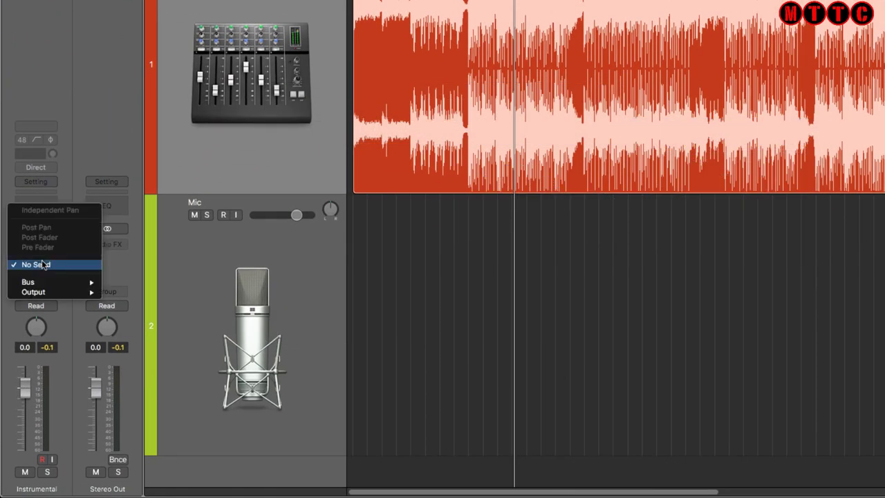
{"action": "mouse_move", "coordinate": [48, 283]}
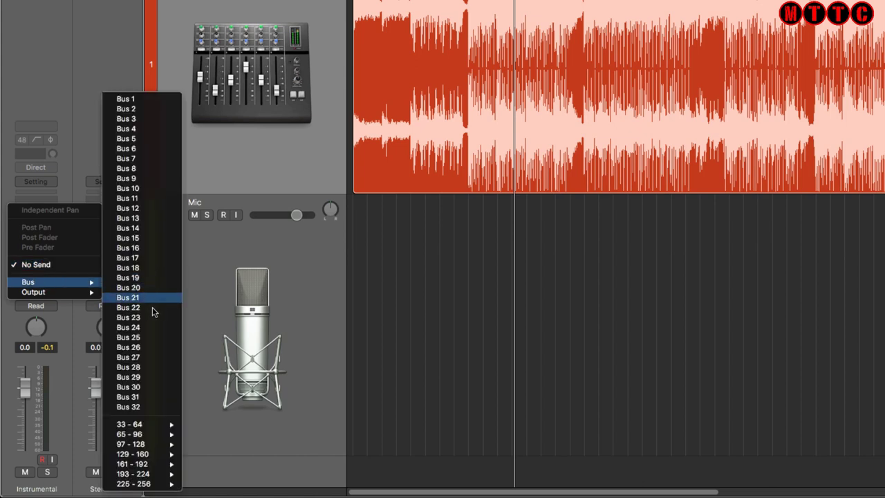
{"action": "left_click", "coordinate": [152, 407]}
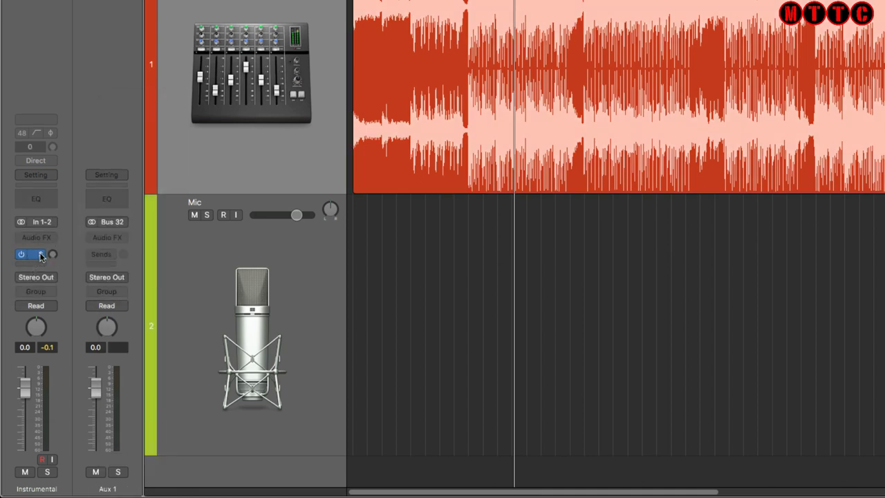
{"action": "left_click", "coordinate": [40, 256]}
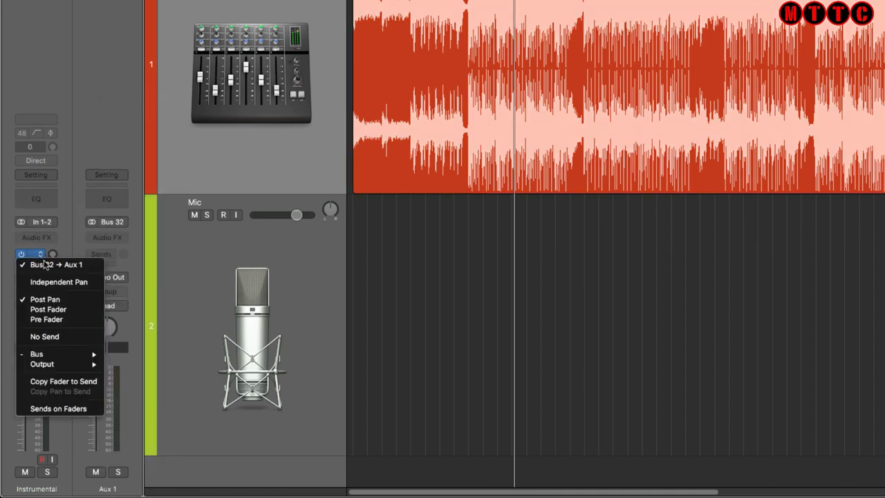
{"action": "left_click", "coordinate": [69, 320]}
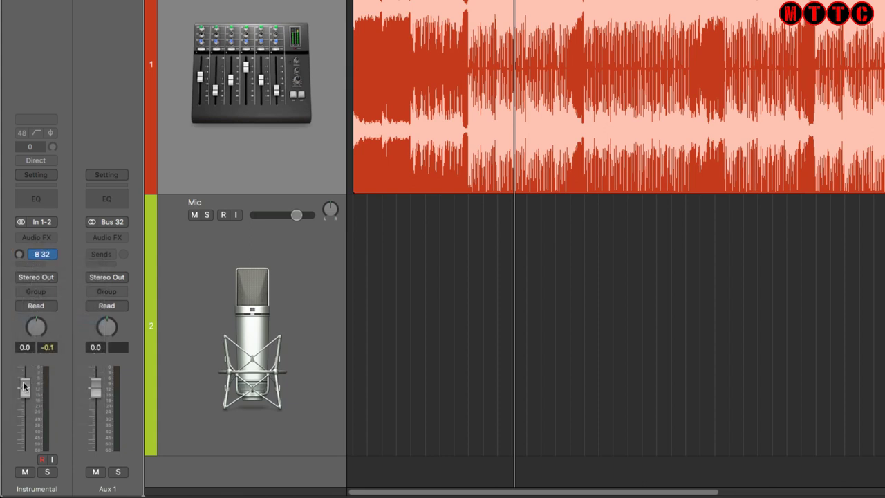
{"action": "mouse_move", "coordinate": [25, 388]}
{"action": "left_mouse_down"}
{"action": "mouse_move", "coordinate": [25, 423]}
{"action": "mouse_move", "coordinate": [25, 382]}
{"action": "mouse_move", "coordinate": [25, 390]}
{"action": "left_mouse_up"}
{"action": "left_click", "coordinate": [47, 254]}
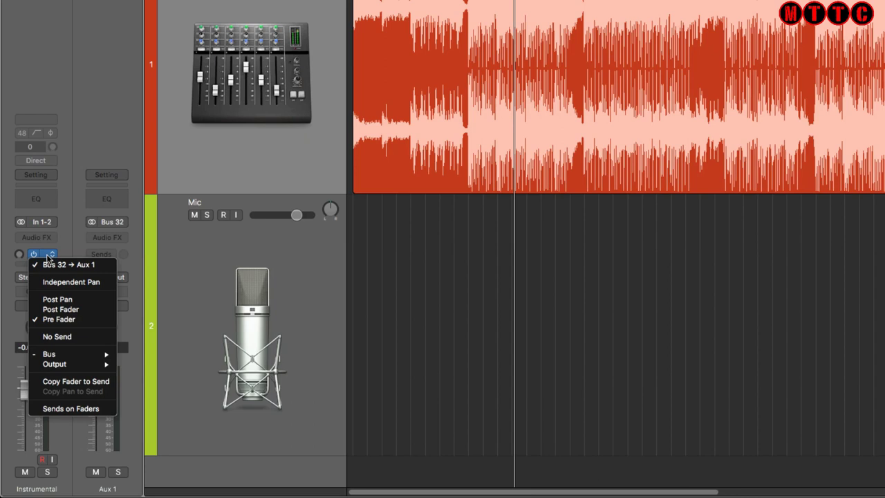
{"action": "left_click", "coordinate": [60, 202]}
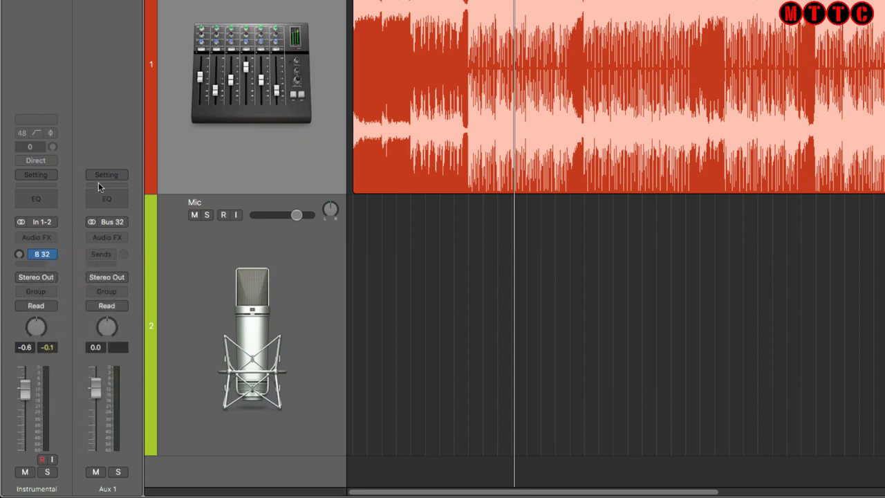
Rename the Aux 1 channel as Phones 2 and set the Instrumental channel's Bus 32 send level to 0 dB
{"action": "double_click", "coordinate": [106, 488]}
{"action": "type", "text": "Phones 2"}
{"action": "key", "text": "Return"}
{"action": "left_click", "coordinate": [19, 256]}
{"action": "type", "text": "0"}
{"action": "key", "text": "Return"}
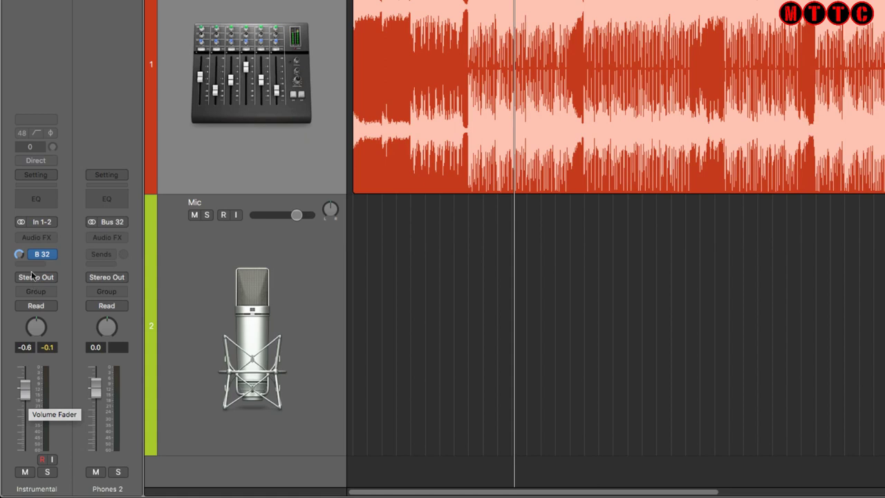
{"action": "mouse_move", "coordinate": [29, 251]}
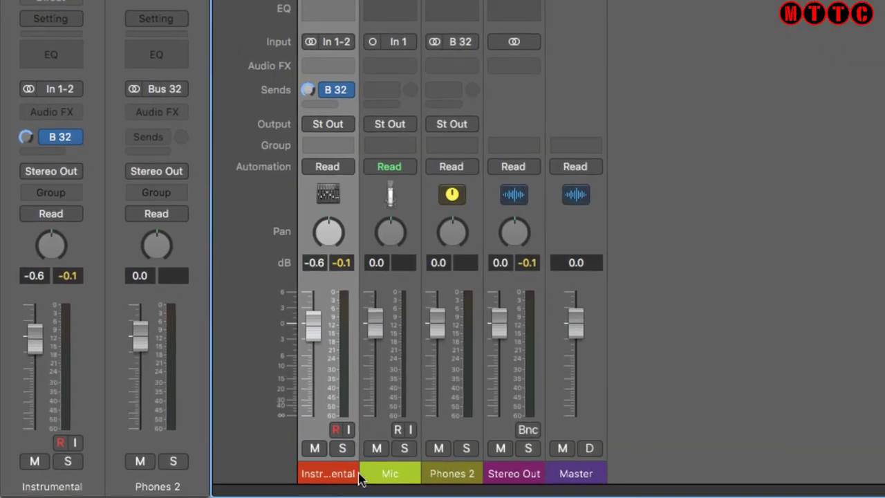
Route the Phones 2 channel strip to Output 3-4 in the mixer
{"action": "left_click", "coordinate": [387, 472]}
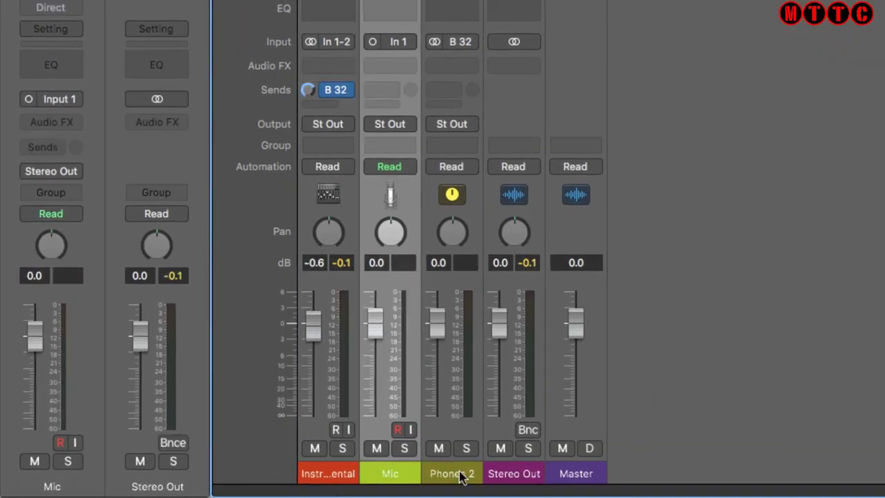
{"action": "left_click", "coordinate": [455, 477]}
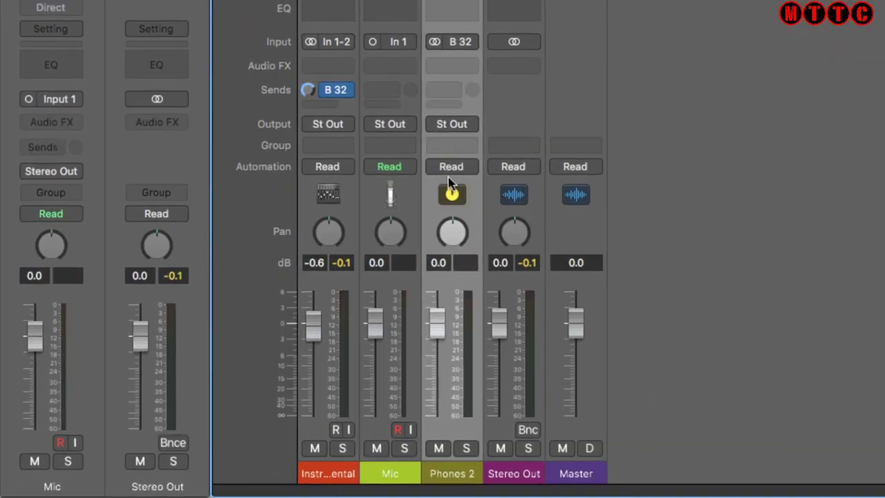
{"action": "left_click", "coordinate": [470, 125]}
{"action": "mouse_move", "coordinate": [491, 191]}
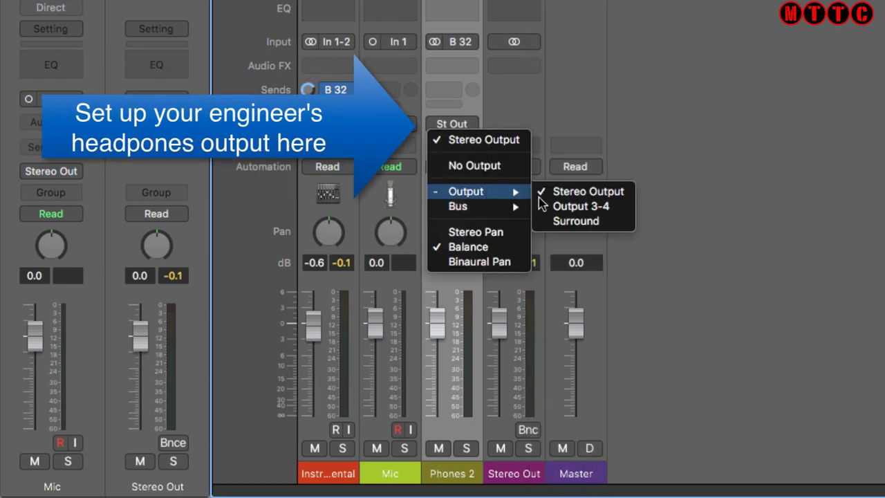
{"action": "left_click", "coordinate": [573, 207]}
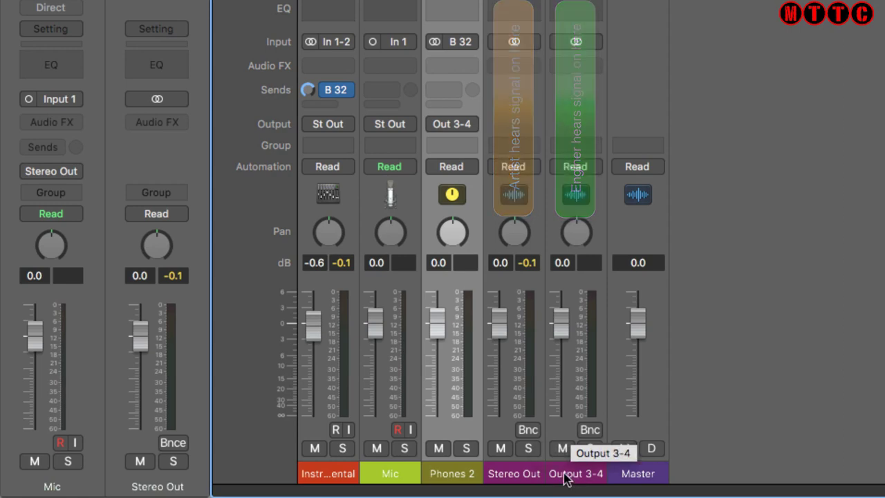
Rename the Stereo Out channel strip as Output 1-2
{"action": "left_click", "coordinate": [519, 482]}
{"action": "double_click", "coordinate": [517, 474]}
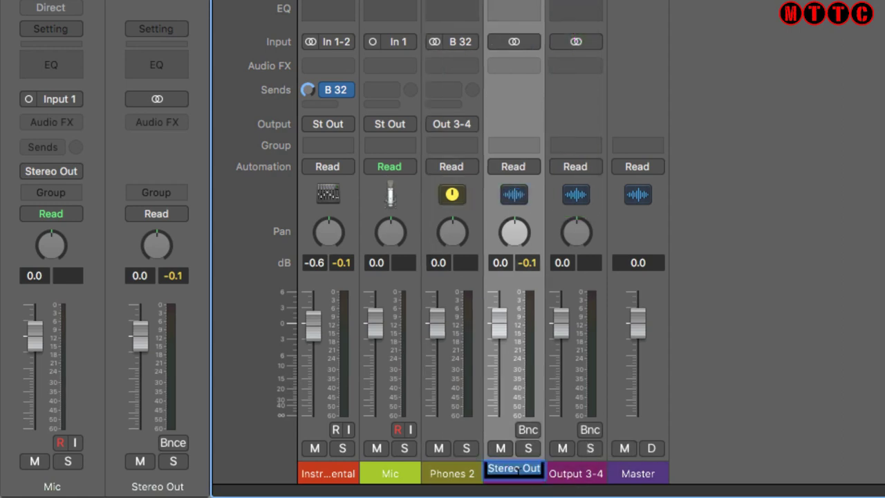
{"action": "key", "text": "BackSpace"}
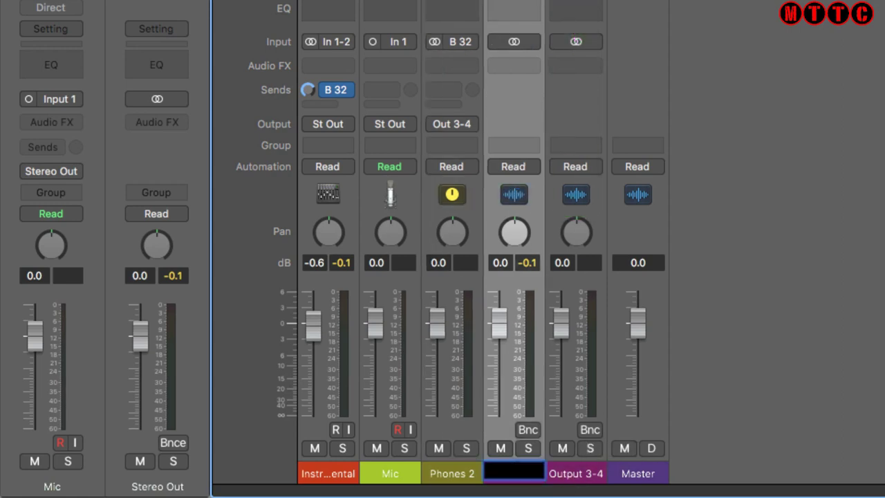
{"action": "type", "text": "Output 1-2"}
{"action": "key", "text": "Return"}
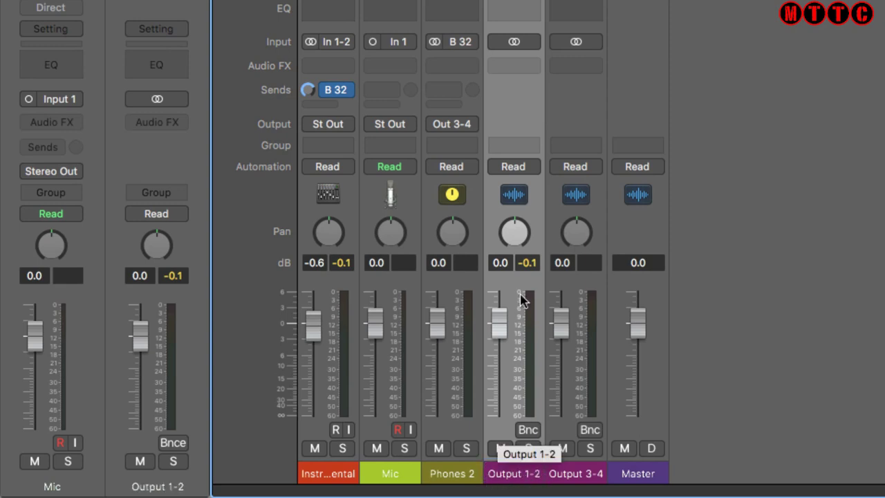
Rename the Output 1-2 channel strip as Solo 1-2 and the Output 3-4 channel strip as iMac 3-4
{"action": "double_click", "coordinate": [507, 470]}
{"action": "type", "text": "S"}
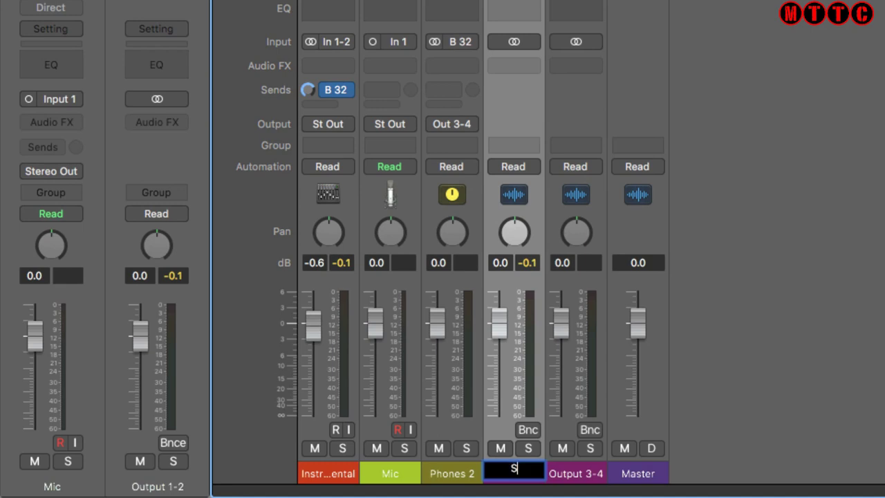
{"action": "type", "text": "olo 1-2"}
{"action": "key", "text": "Return"}
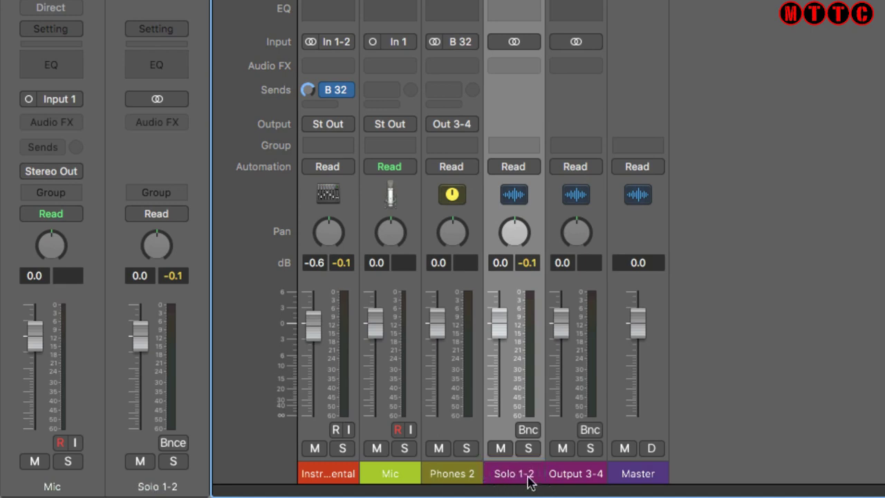
{"action": "double_click", "coordinate": [571, 473]}
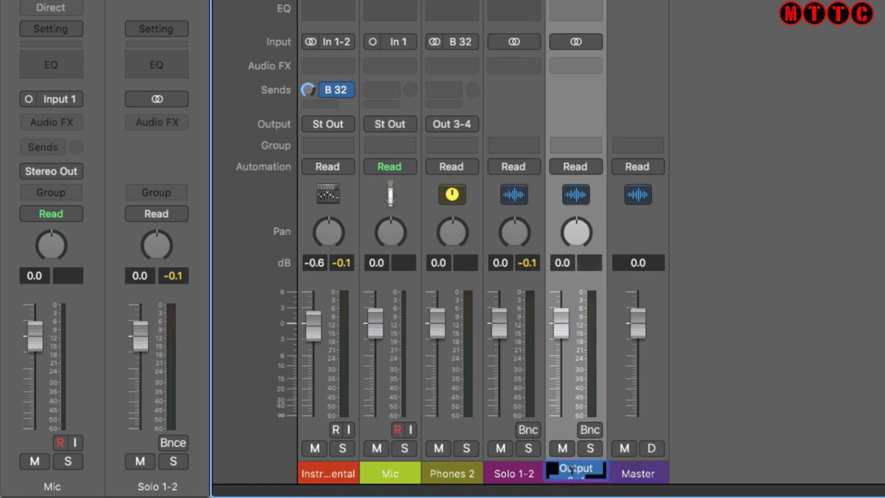
{"action": "type", "text": "i"}
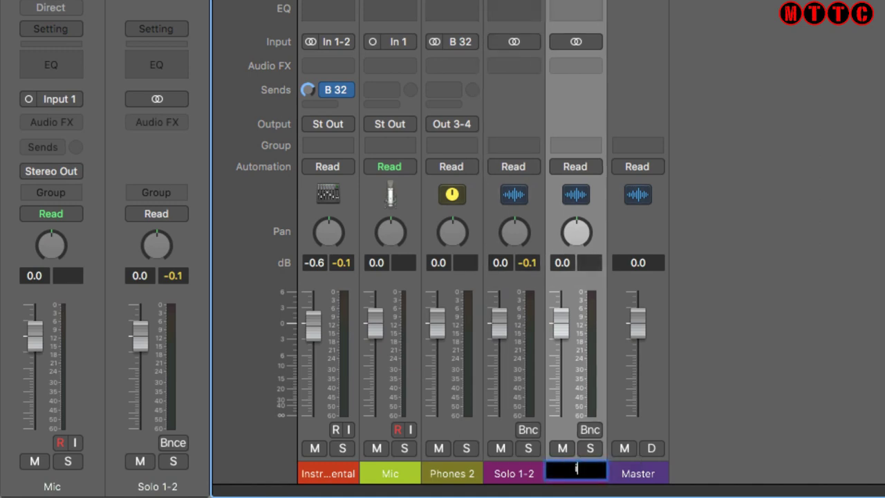
{"action": "type", "text": "Mac 3-4"}
{"action": "key", "text": "Return"}
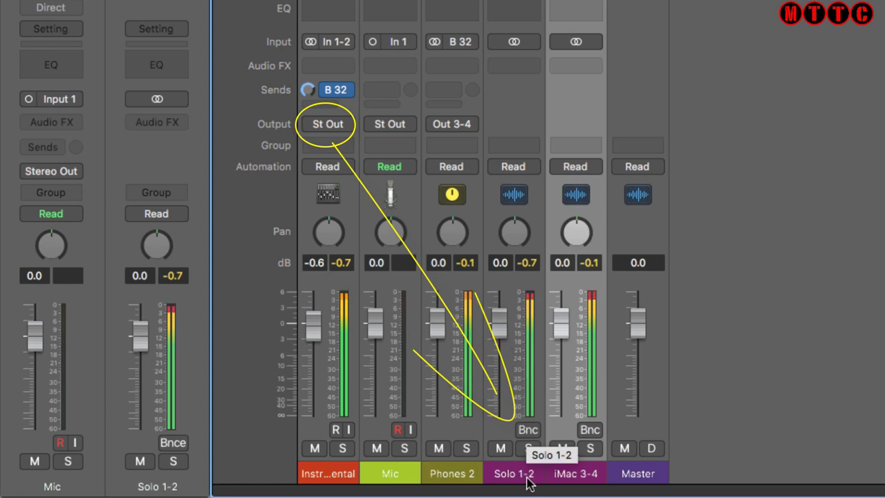
Pull the Instrumental fader down to -∞ and adjust the Phones 2 fader to about -0.1 dB to test the separate headphone levels
{"action": "left_click_drag", "start_coordinate": [316, 328], "coordinate": [314, 418]}
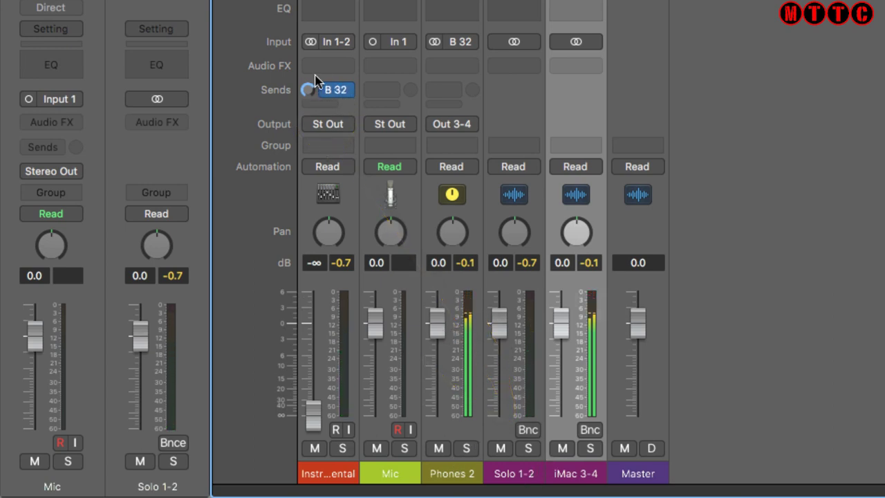
{"action": "mouse_move", "coordinate": [325, 91]}
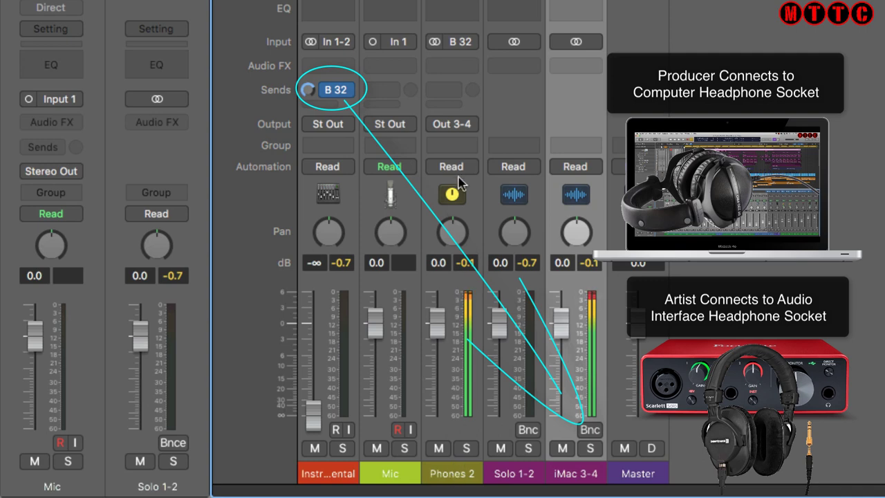
{"action": "mouse_move", "coordinate": [439, 336]}
{"action": "left_mouse_down"}
{"action": "mouse_move", "coordinate": [440, 361]}
{"action": "mouse_move", "coordinate": [442, 328]}
{"action": "left_mouse_up"}
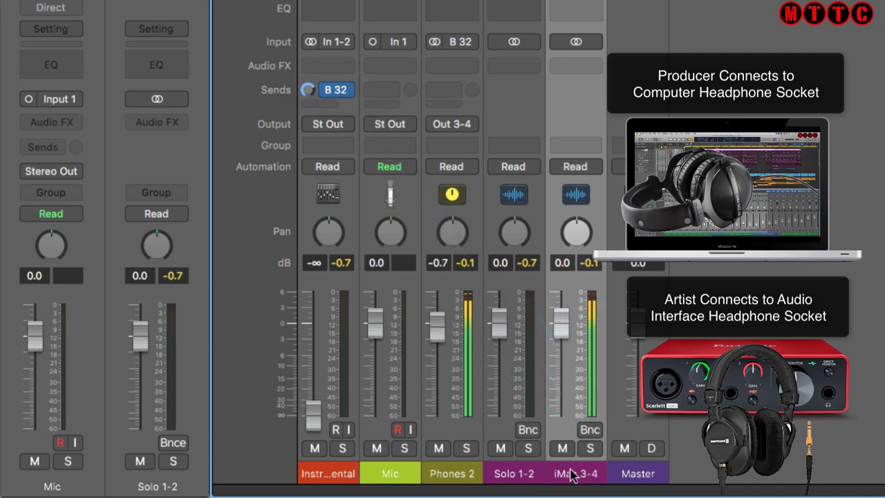
{"action": "left_click_drag", "start_coordinate": [436, 335], "coordinate": [434, 329]}
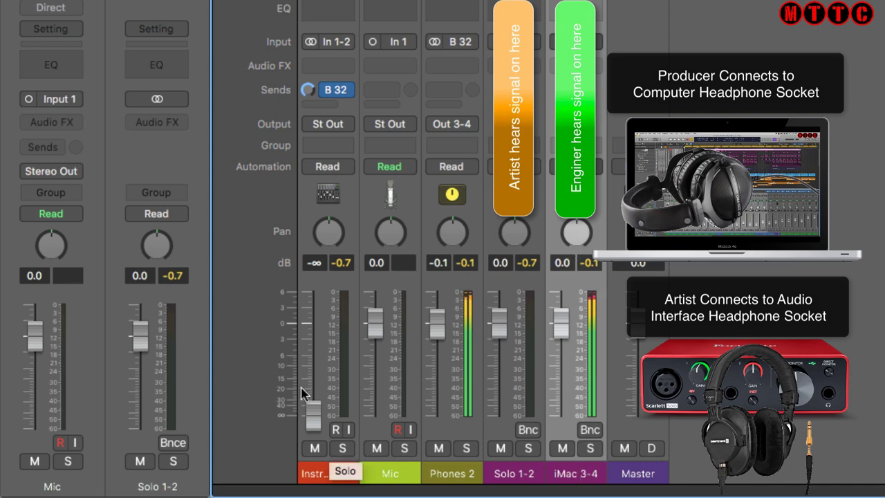
Raise the Instrumental fader to about -8.0 dB and lower the Phones 2 fader to about -5.3 dB
{"action": "left_click_drag", "start_coordinate": [313, 415], "coordinate": [314, 359]}
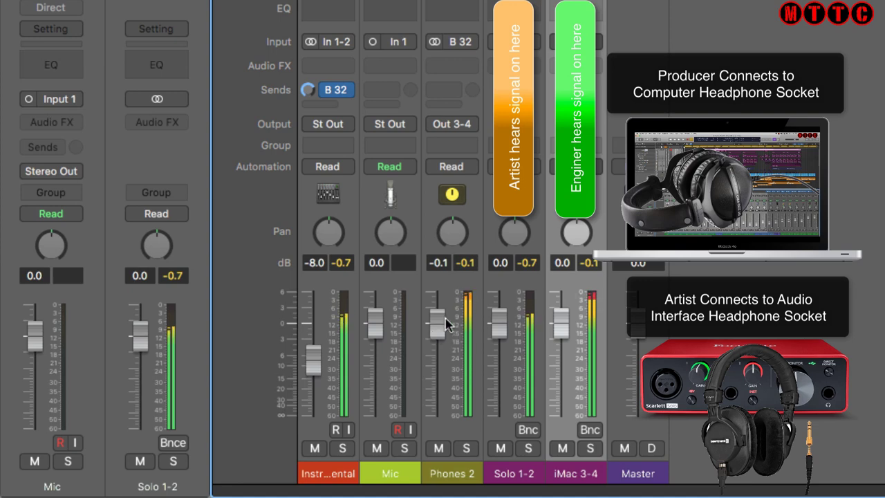
{"action": "left_click_drag", "start_coordinate": [444, 323], "coordinate": [445, 352]}
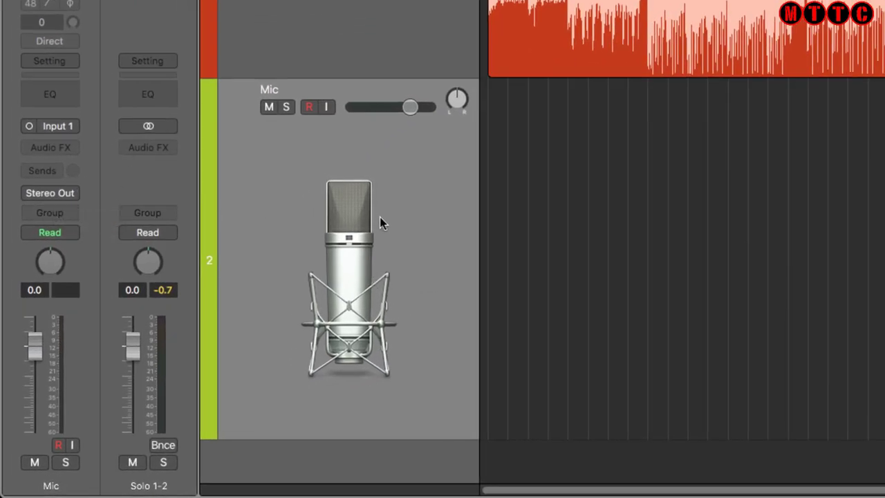
Add a send from the Mic channel to Bus 32 (Phones 2) and set its level to 0 dB
{"action": "left_click", "coordinate": [59, 170]}
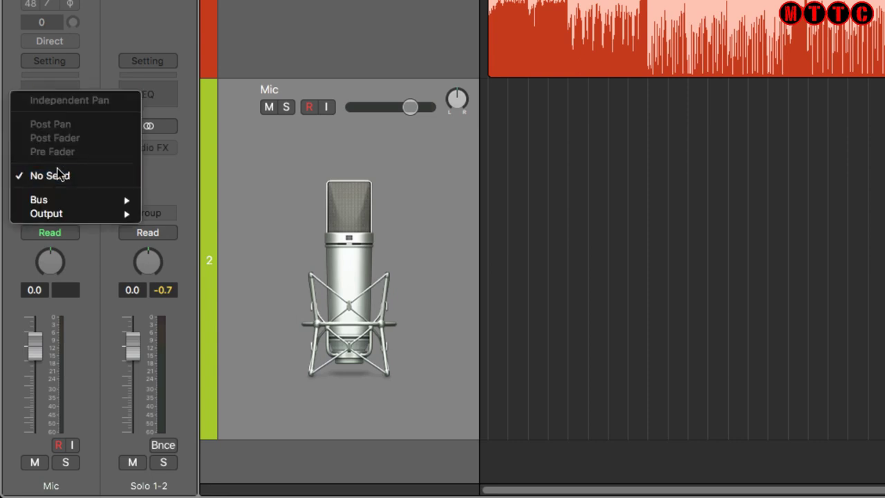
{"action": "mouse_move", "coordinate": [62, 206]}
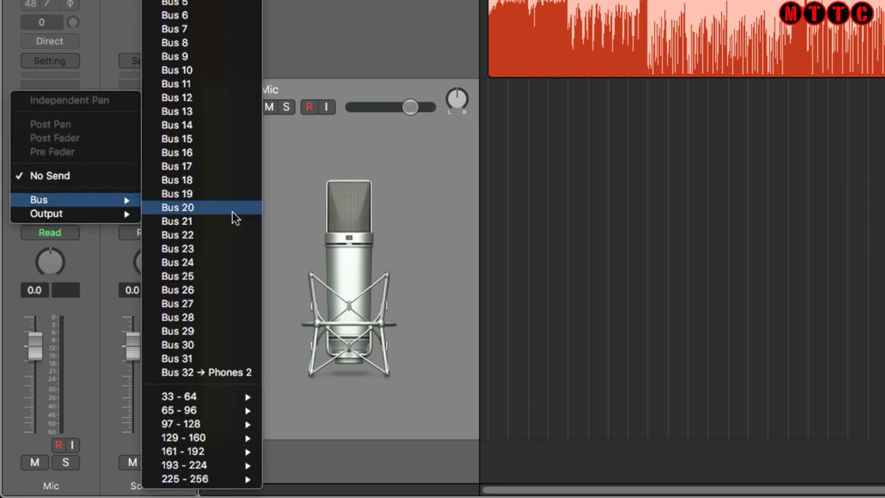
{"action": "left_click", "coordinate": [230, 373]}
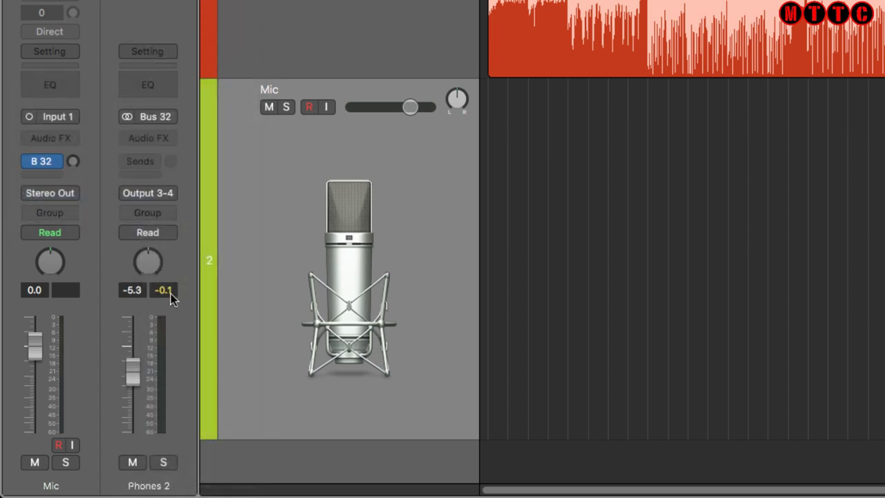
{"action": "double_click", "coordinate": [73, 162]}
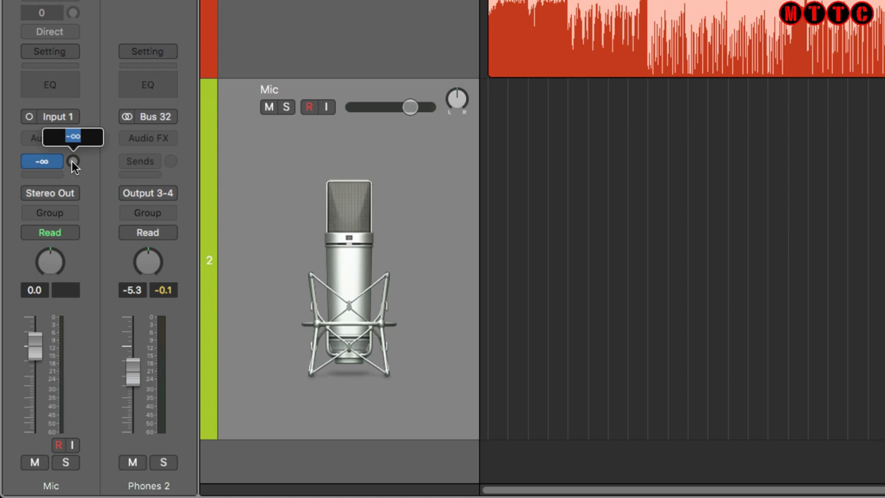
{"action": "type", "text": "0"}
{"action": "key", "text": "Return"}
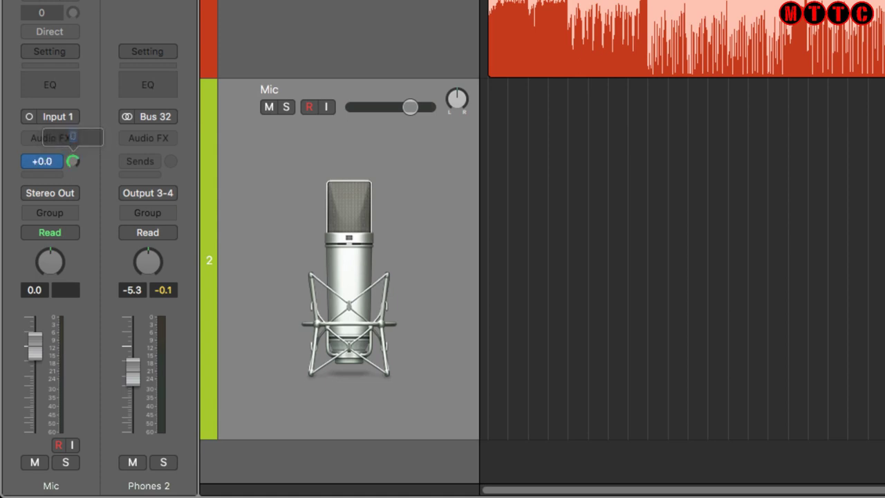
Switch the Mic channel's Bus 32 send to Pre Fader and lower the Mic fader to about -0.2 dB
{"action": "left_click", "coordinate": [53, 161]}
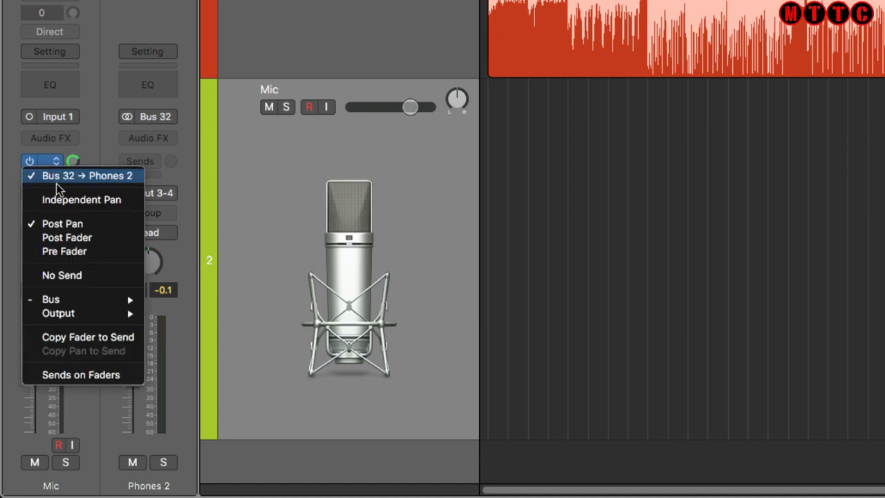
{"action": "left_click", "coordinate": [98, 253]}
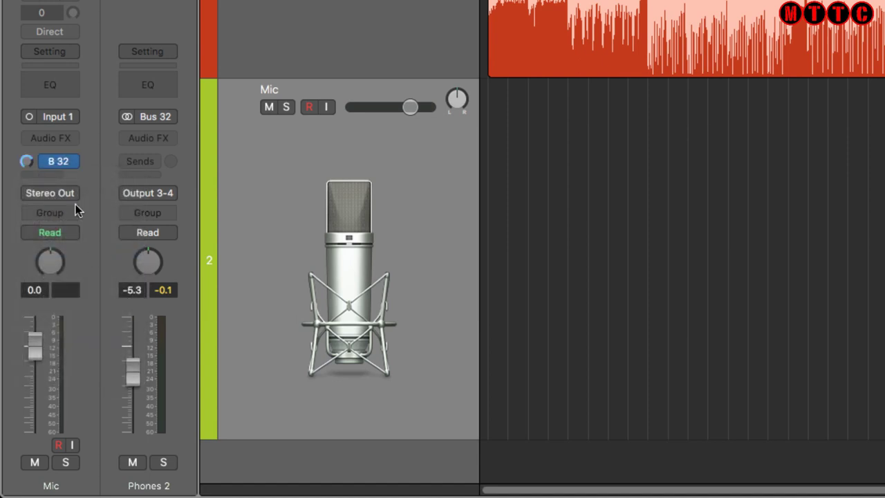
{"action": "mouse_move", "coordinate": [35, 344]}
{"action": "left_mouse_down"}
{"action": "mouse_move", "coordinate": [35, 406]}
{"action": "mouse_move", "coordinate": [35, 347]}
{"action": "left_mouse_up"}
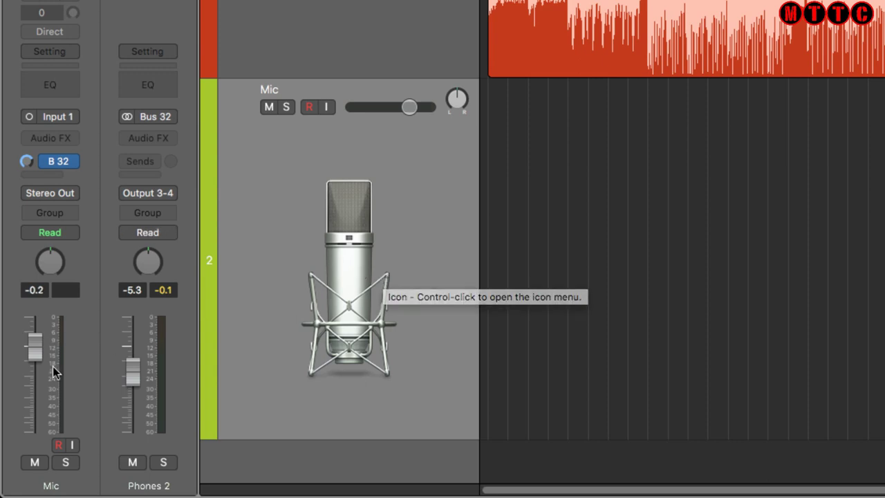
Raise the Phones 2 fader to about -0.2 dB and turn on input monitoring for the Mic track
{"action": "left_click_drag", "start_coordinate": [132, 372], "coordinate": [137, 331]}
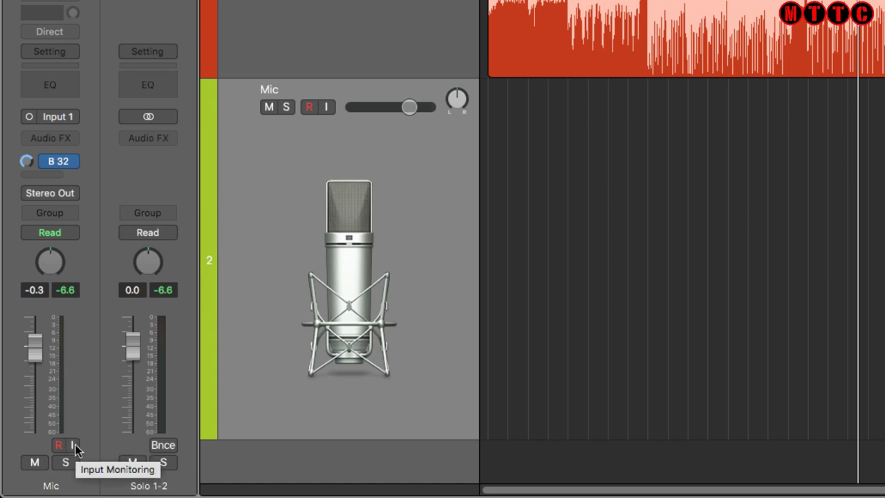
{"action": "left_click", "coordinate": [73, 445]}
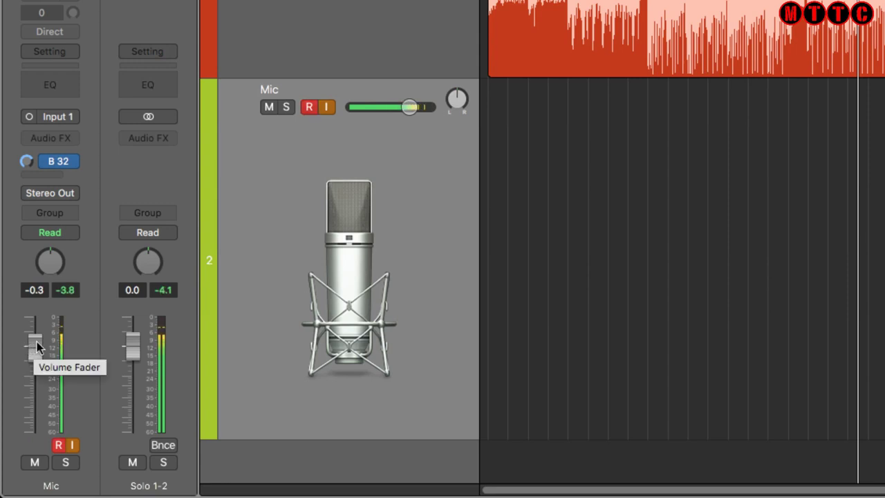
Show the Mixer and pull the Mic channel's fader down to -∞
{"action": "left_click_drag", "start_coordinate": [35, 343], "coordinate": [60, 496]}
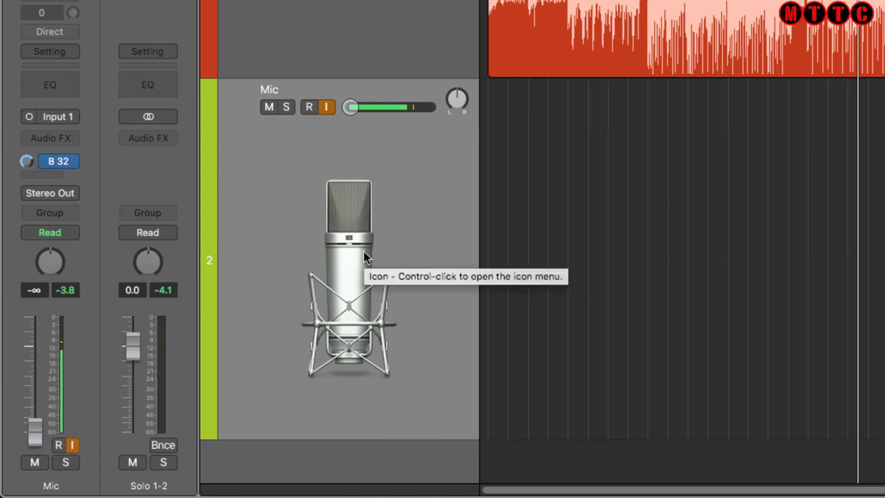
{"action": "key", "text": "x"}
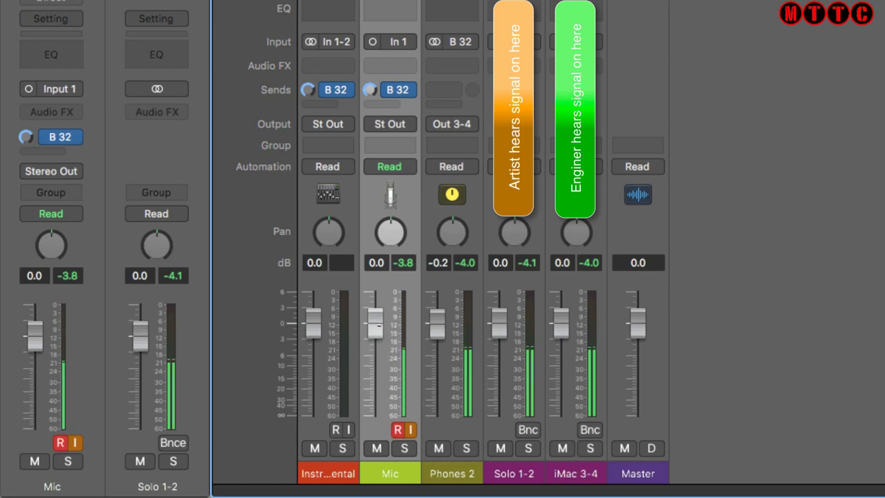
{"action": "left_click_drag", "start_coordinate": [376, 324], "coordinate": [375, 414]}
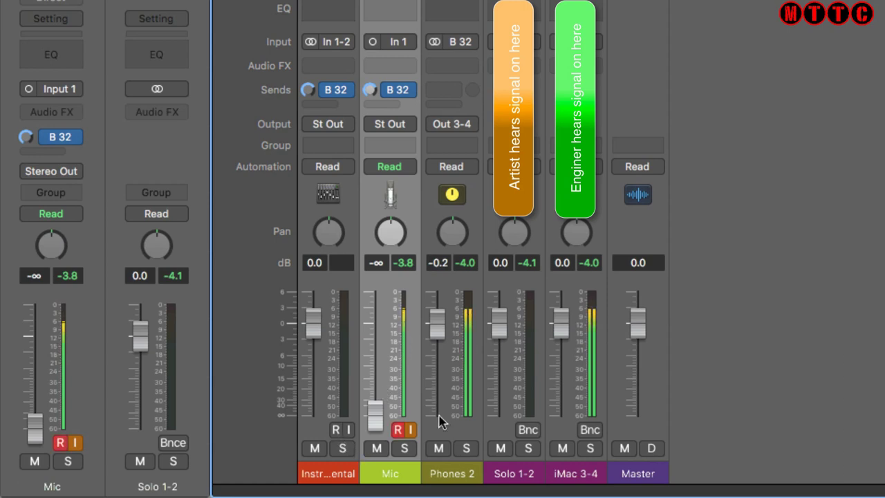
Lower the Instrumental fader to about -17.0 dB and check the Phones 2 and iMac 3-4 channels
{"action": "left_click_drag", "start_coordinate": [312, 323], "coordinate": [313, 382]}
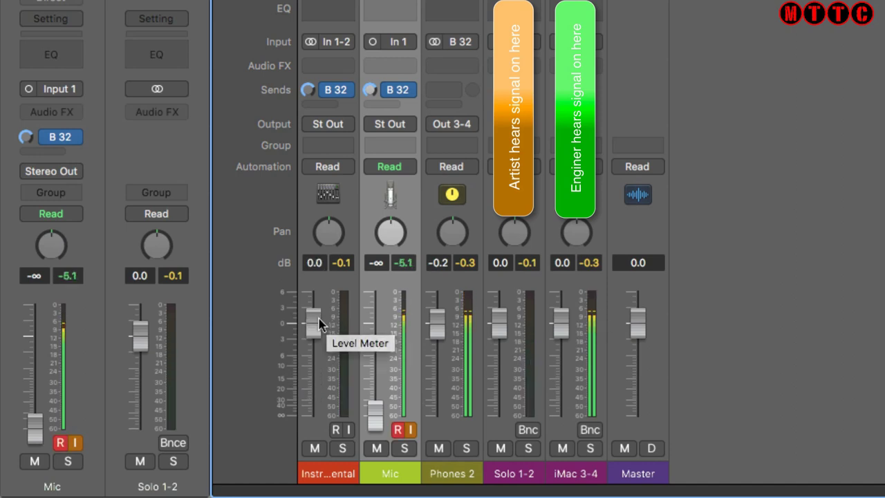
{"action": "left_click_drag", "start_coordinate": [313, 304], "coordinate": [313, 301]}
{"action": "left_click_drag", "start_coordinate": [313, 381], "coordinate": [312, 383]}
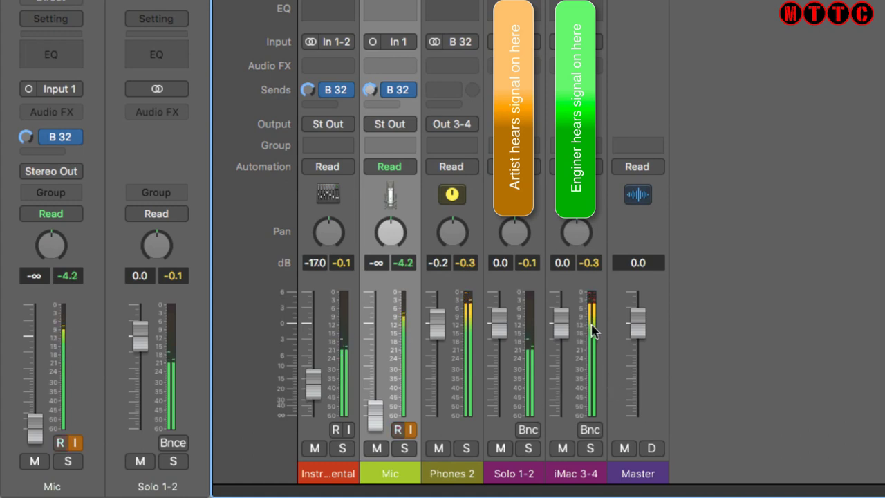
{"action": "left_click_drag", "start_coordinate": [436, 330], "coordinate": [438, 310]}
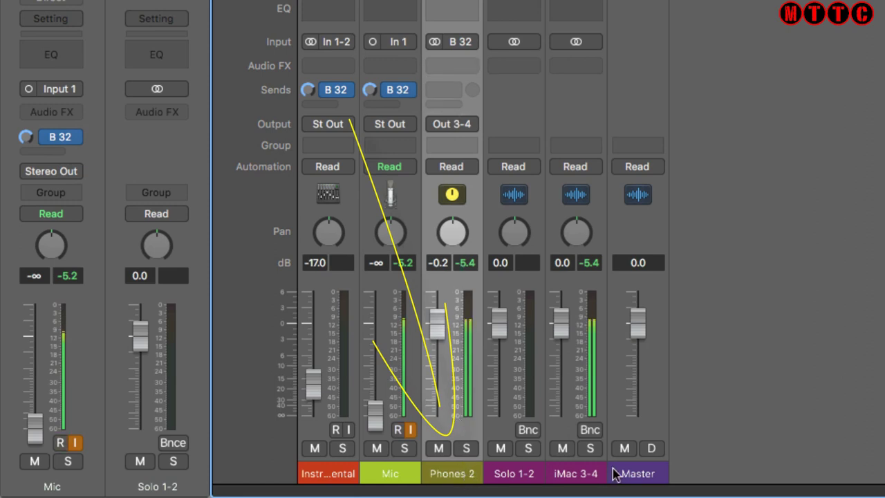
{"action": "left_click", "coordinate": [587, 476]}
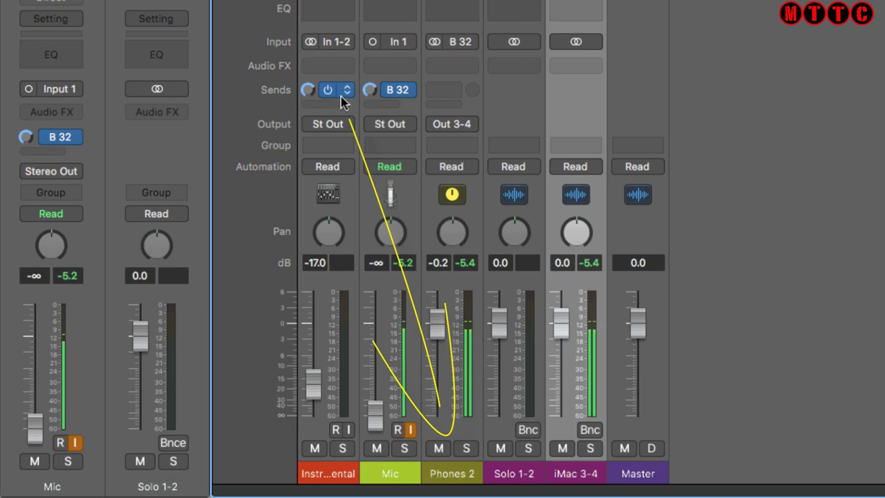
Turn the Instrumental channel's Bus 32 send down to its minimum and raise it partway again
{"action": "left_click_drag", "start_coordinate": [308, 91], "coordinate": [310, 90]}
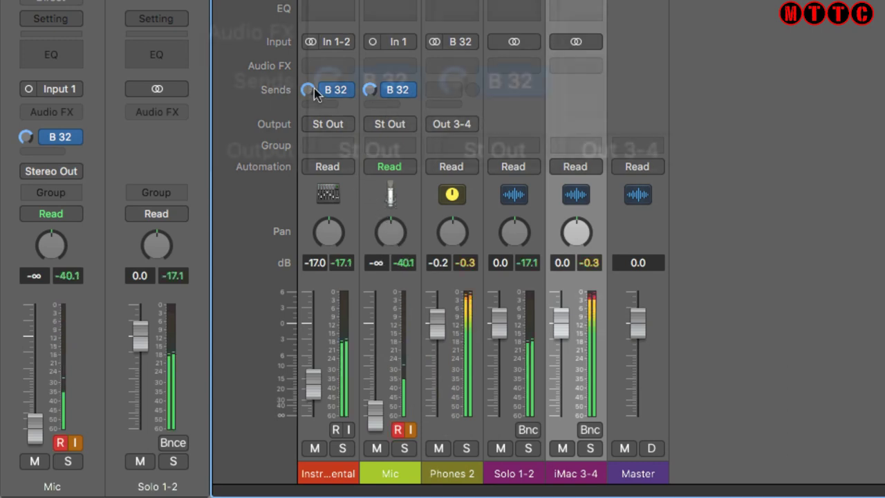
{"action": "left_click_drag", "start_coordinate": [308, 90], "coordinate": [309, 149]}
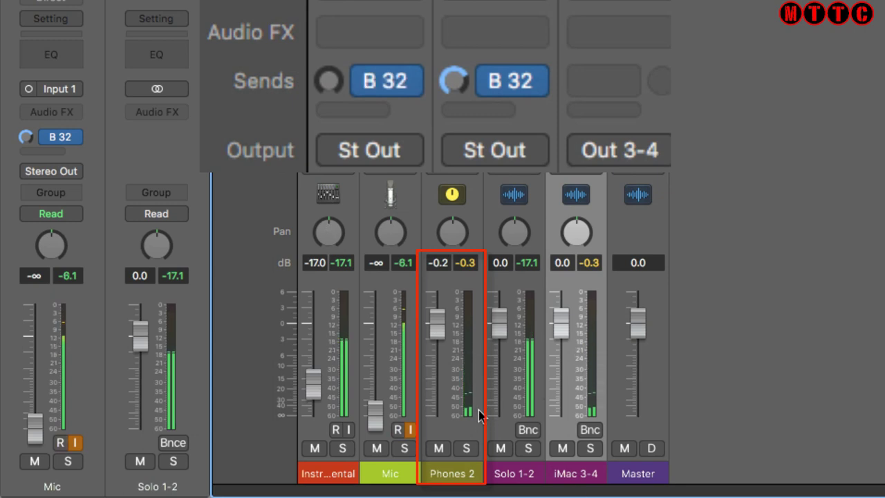
{"action": "left_click_drag", "start_coordinate": [328, 83], "coordinate": [306, 9]}
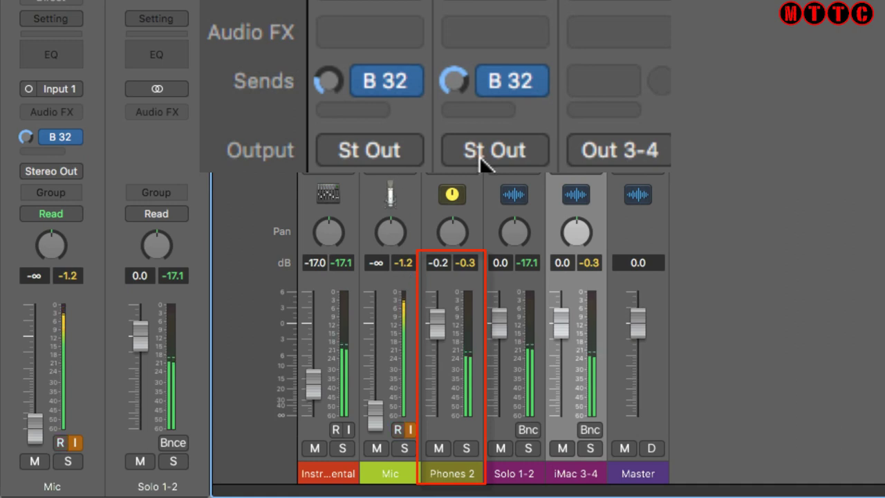
Turn the Mic channel's Bus 32 send down to its minimum, raise it again, and clear the peak levels
{"action": "left_click_drag", "start_coordinate": [450, 90], "coordinate": [408, 235]}
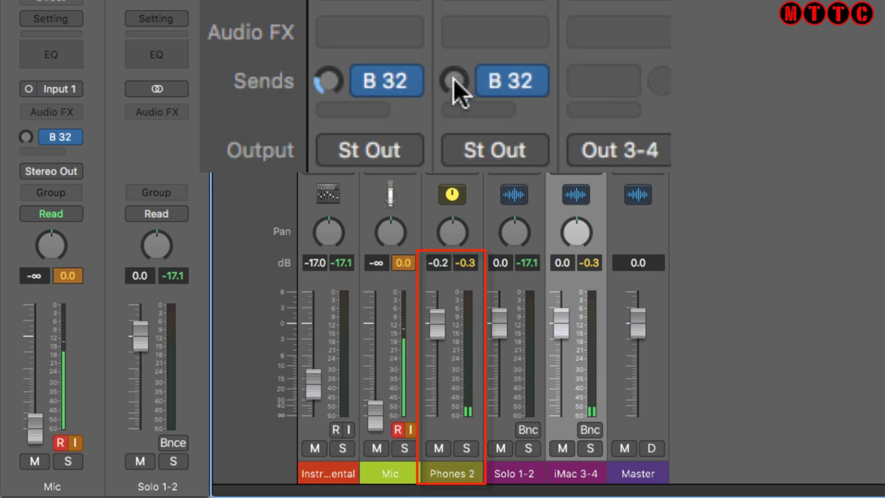
{"action": "left_click_drag", "start_coordinate": [451, 78], "coordinate": [451, 26]}
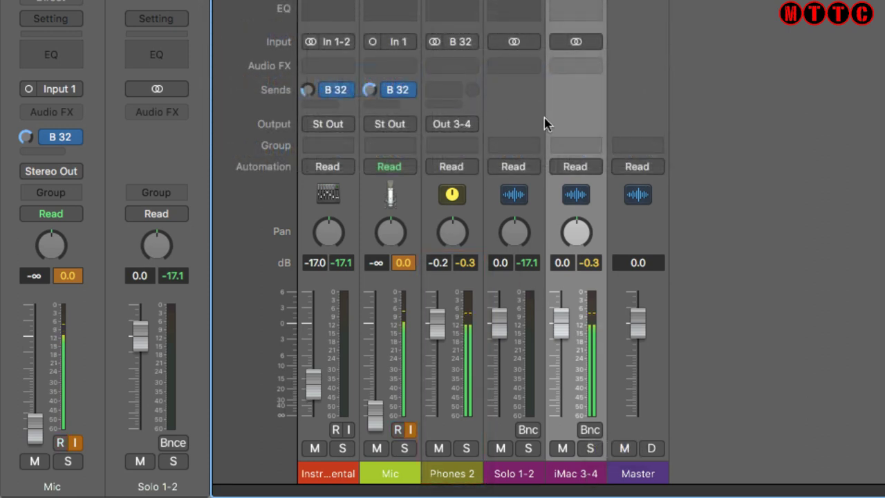
{"action": "left_click", "coordinate": [69, 276]}
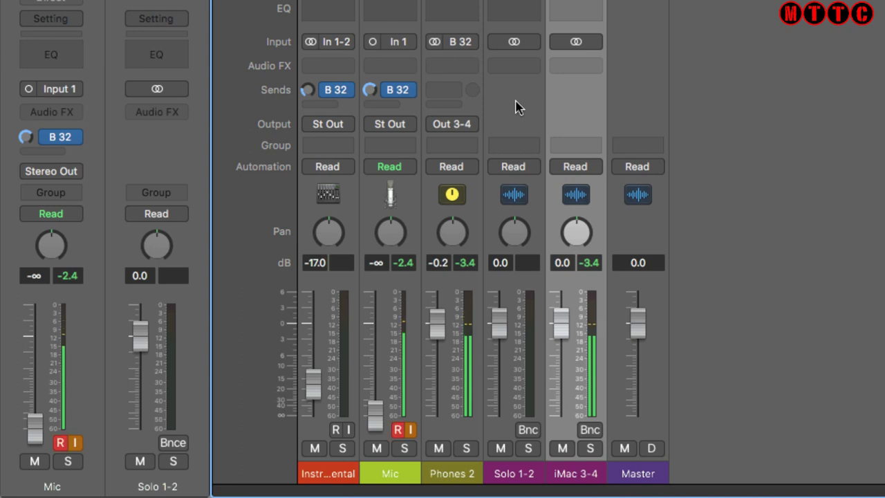
Hide the Mixer and record a short vocal take on the Mic track from bar 9 to about bar 13
{"action": "key", "text": "x"}
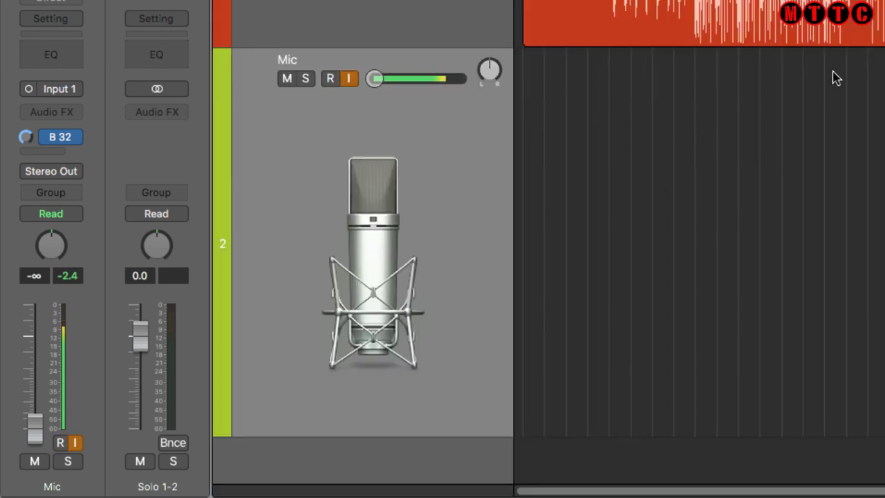
{"action": "key", "text": "r"}
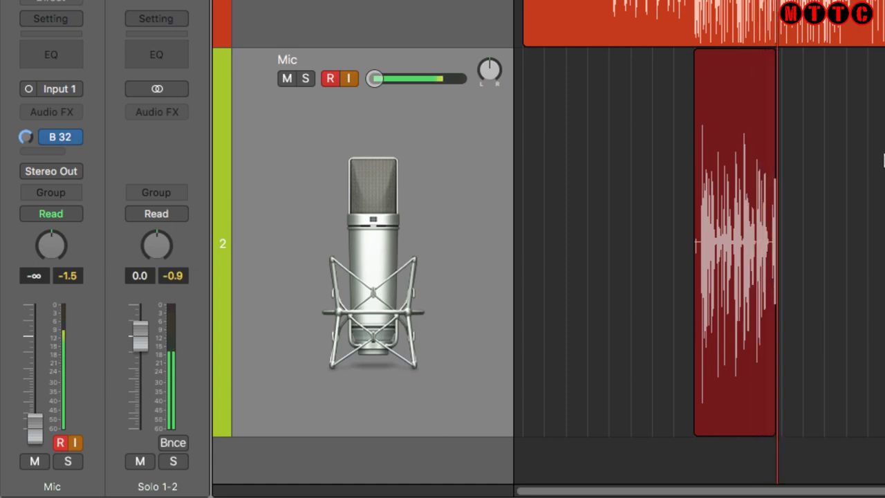
{"action": "key", "text": "space"}
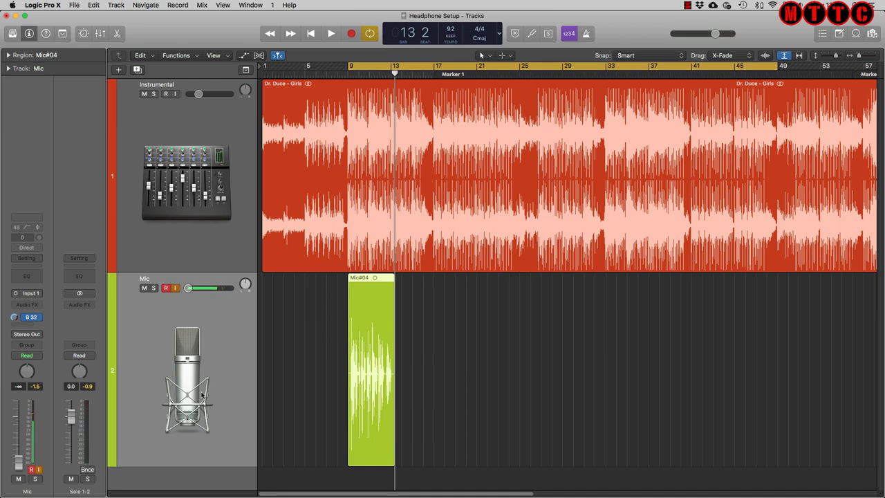
Move the recorded Mic#04 region onto a new duplicate of the Mic track named Vocal 1
{"action": "key", "text": "super+d"}
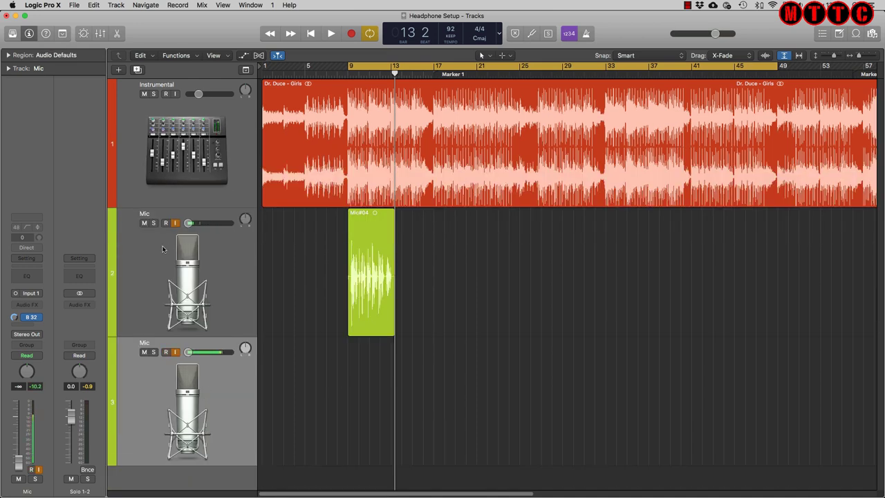
{"action": "left_click_drag", "start_coordinate": [357, 330], "coordinate": [360, 365]}
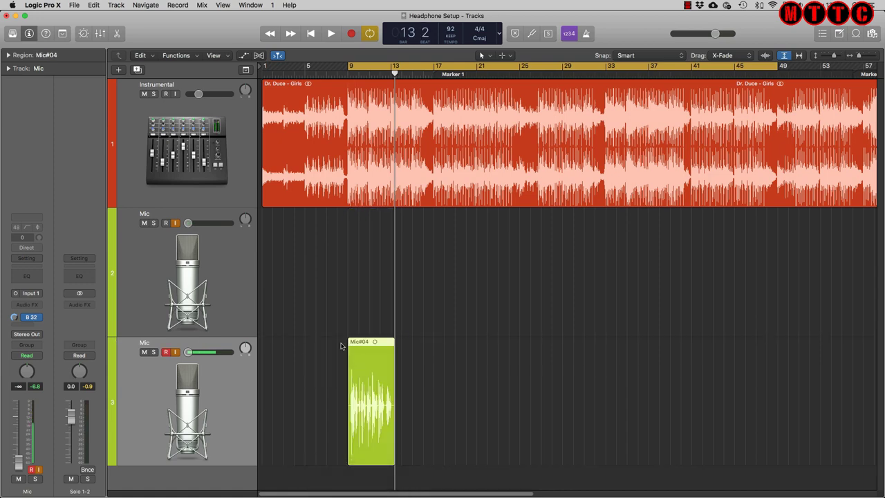
{"action": "double_click", "coordinate": [144, 344]}
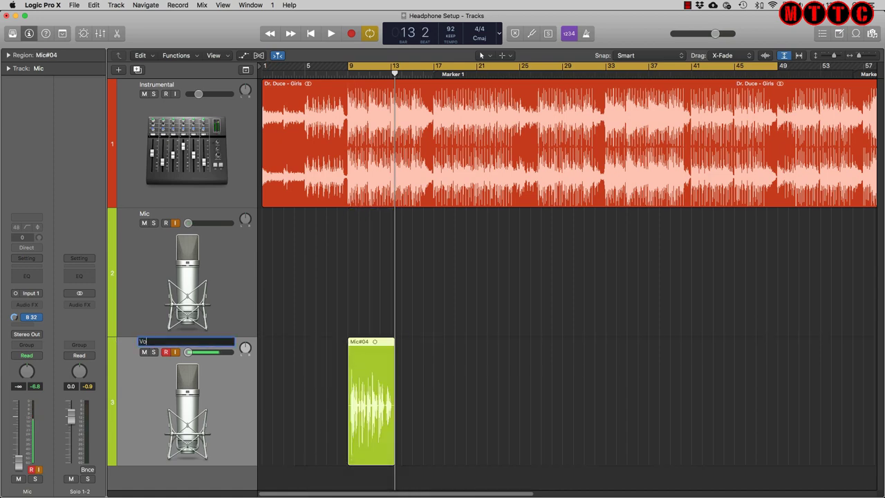
{"action": "type", "text": "Vocal 1"}
{"action": "key", "text": "Return"}
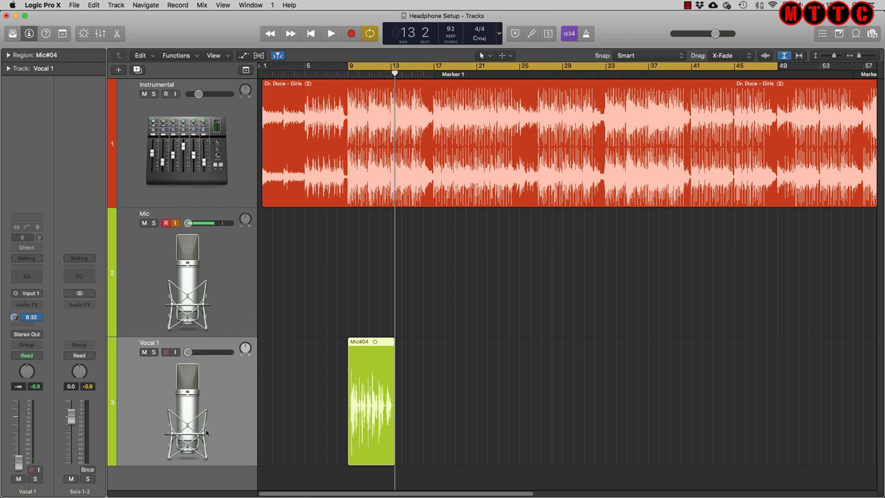
Raise the Vocal 1 fader to 0 dB, play the take back, and trim the fader to about -0.6 dB
{"action": "left_click_drag", "start_coordinate": [18, 463], "coordinate": [23, 419]}
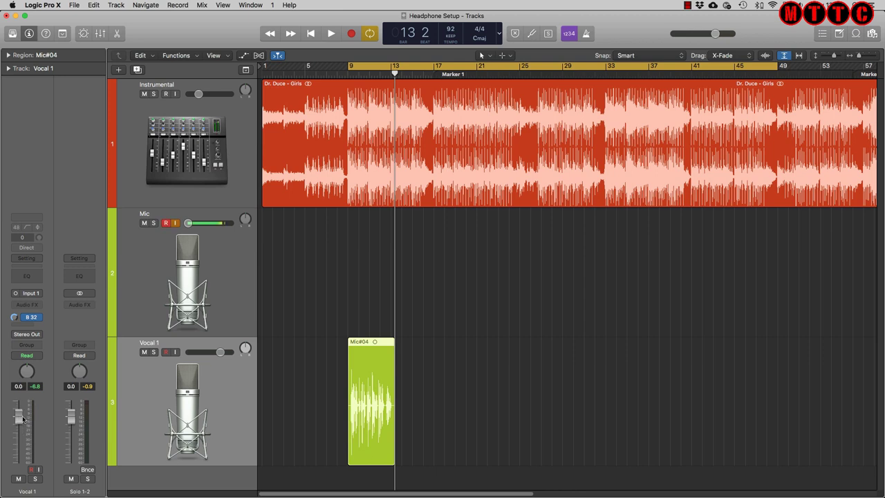
{"action": "key", "text": "space"}
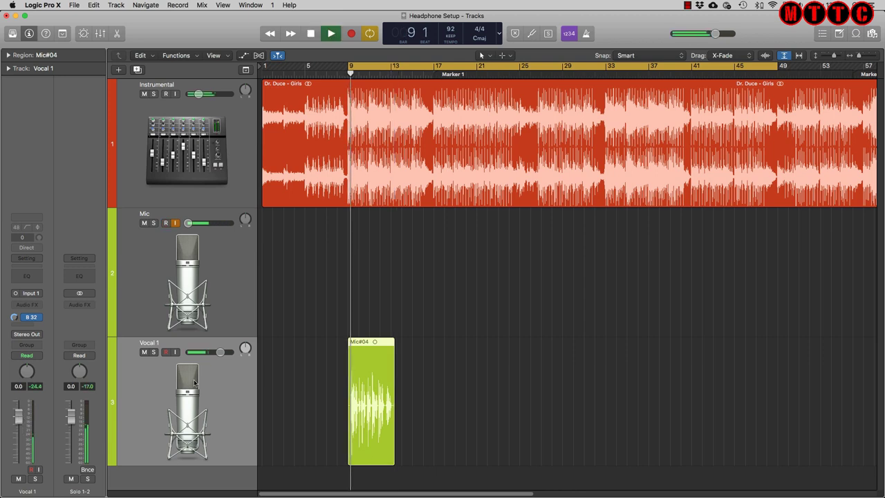
{"action": "left_click_drag", "start_coordinate": [18, 418], "coordinate": [19, 422]}
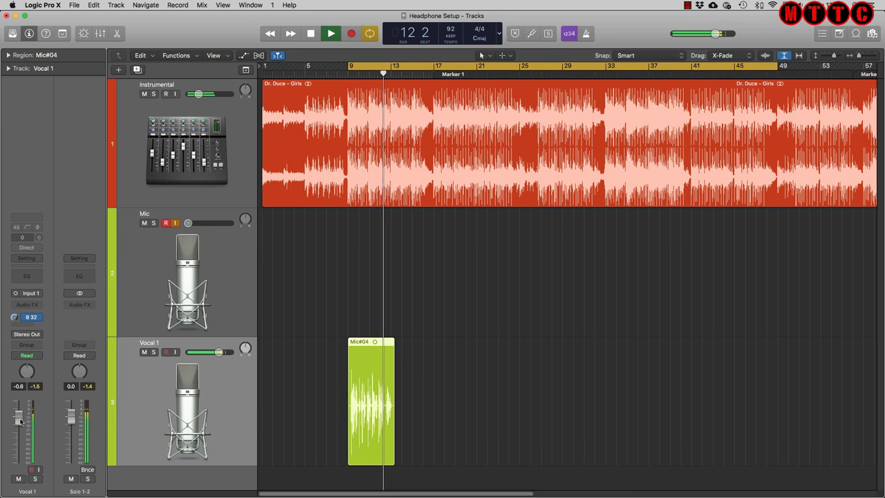
{"action": "key", "text": "space"}
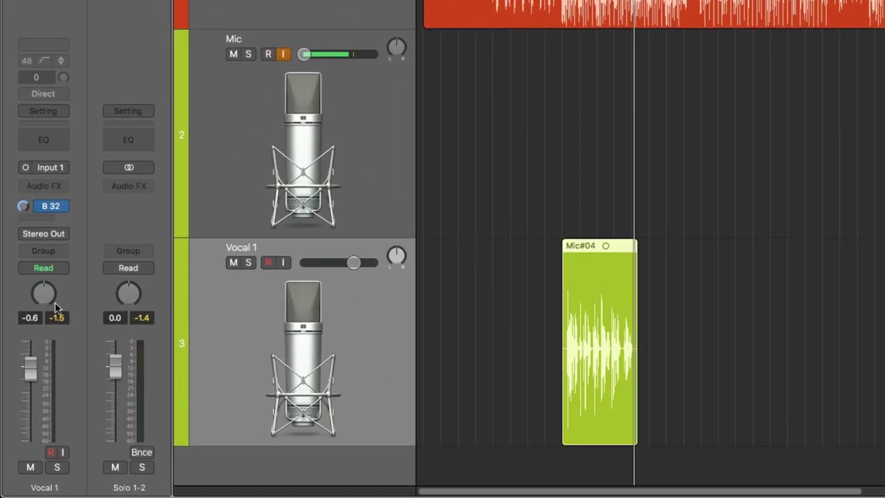
Create three duplicates of the Vocal 1 track with the same settings, named Vocal 2, Vocal 3 and Vocal 4
{"action": "mouse_move", "coordinate": [56, 210]}
{"action": "key", "text": "super+d"}
{"action": "key", "text": "super+d"}
{"action": "key", "text": "super+d"}
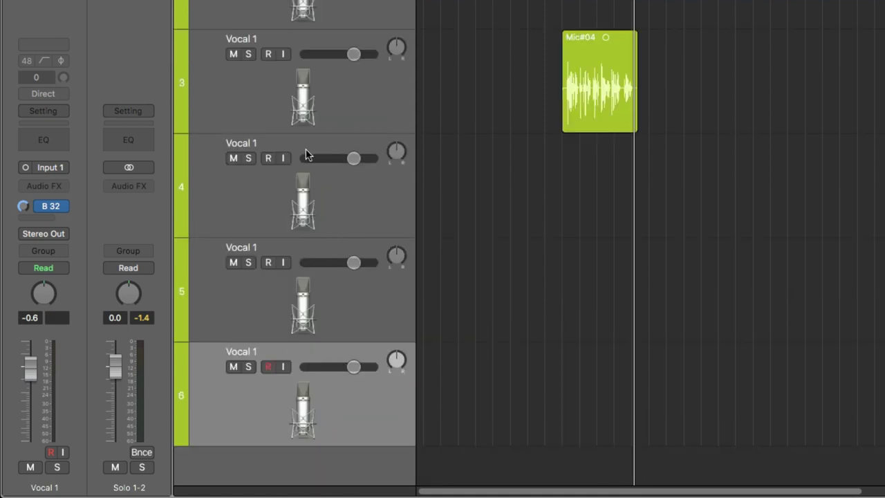
{"action": "left_click", "coordinate": [367, 203]}
{"action": "left_click", "coordinate": [359, 318]}
{"action": "left_click", "coordinate": [360, 411]}
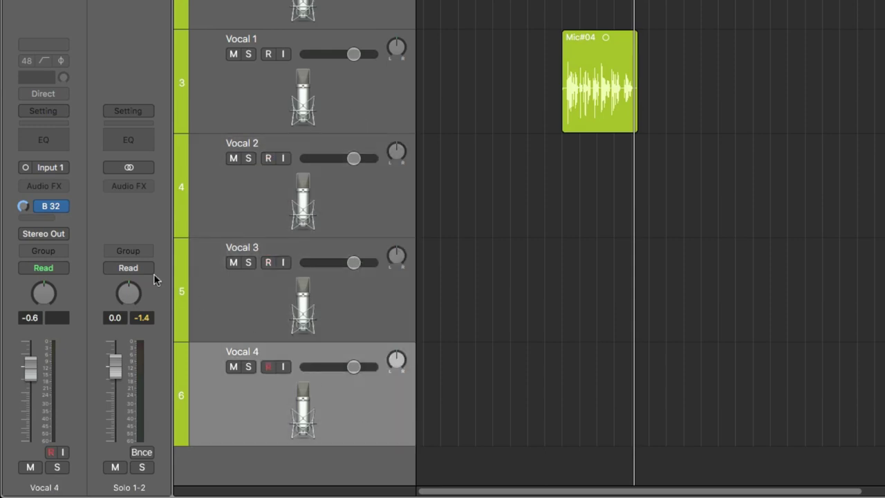
Select the Vocal 1 to Vocal 4 tracks in turn to check their Bus 32 send and output settings
{"action": "left_click", "coordinate": [339, 186]}
{"action": "left_click", "coordinate": [344, 290]}
{"action": "left_click", "coordinate": [343, 380]}
{"action": "left_click", "coordinate": [343, 326]}
{"action": "left_click", "coordinate": [341, 233]}
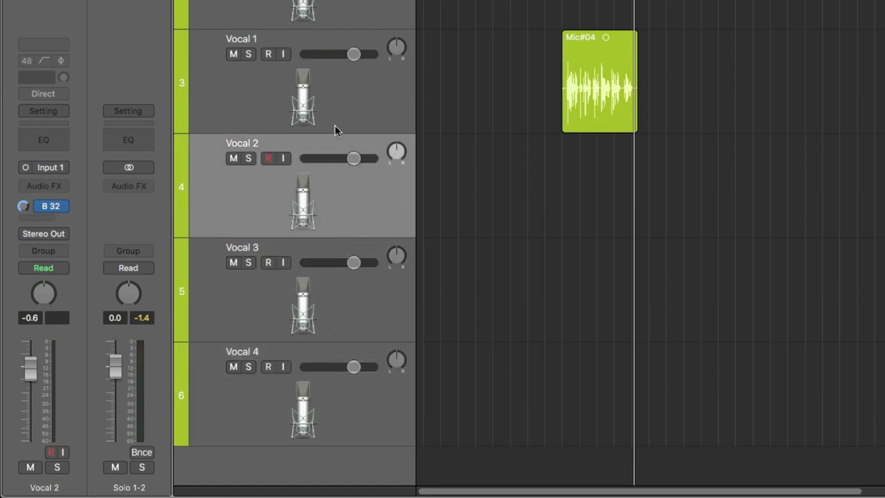
{"action": "left_click", "coordinate": [348, 96]}
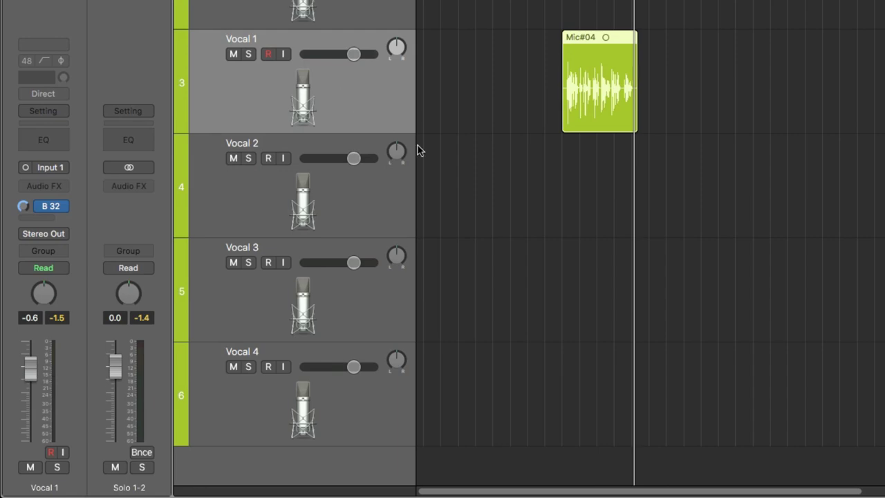